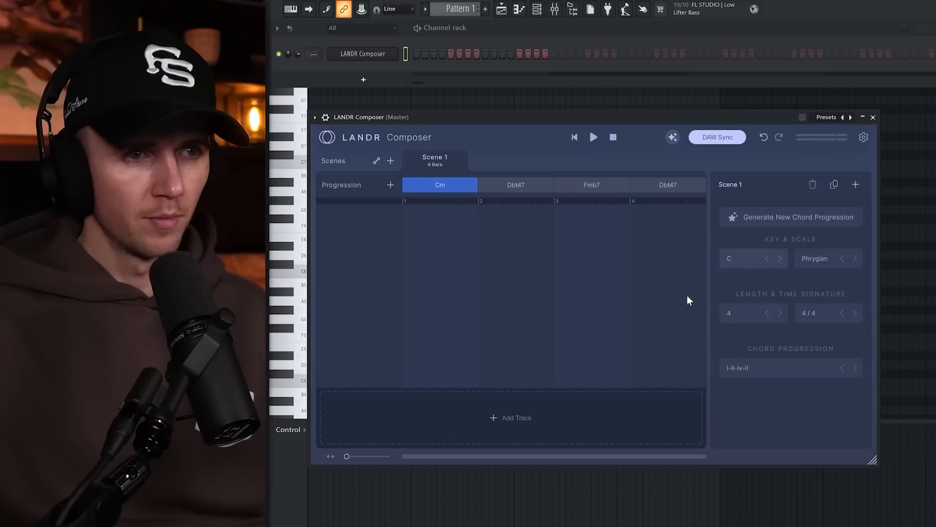
Add a Chord track to Scene 1 and play back its chord progression.
mouse_move(492, 425)
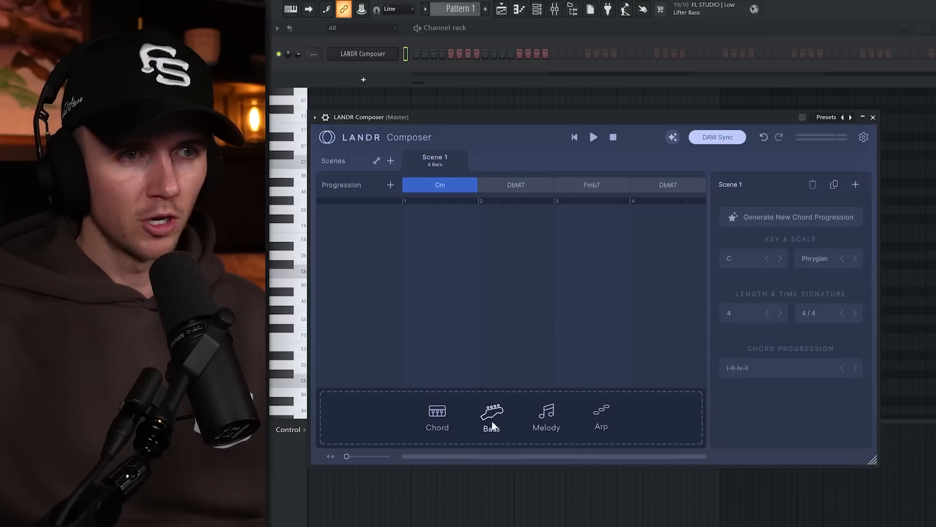
left_click(440, 413)
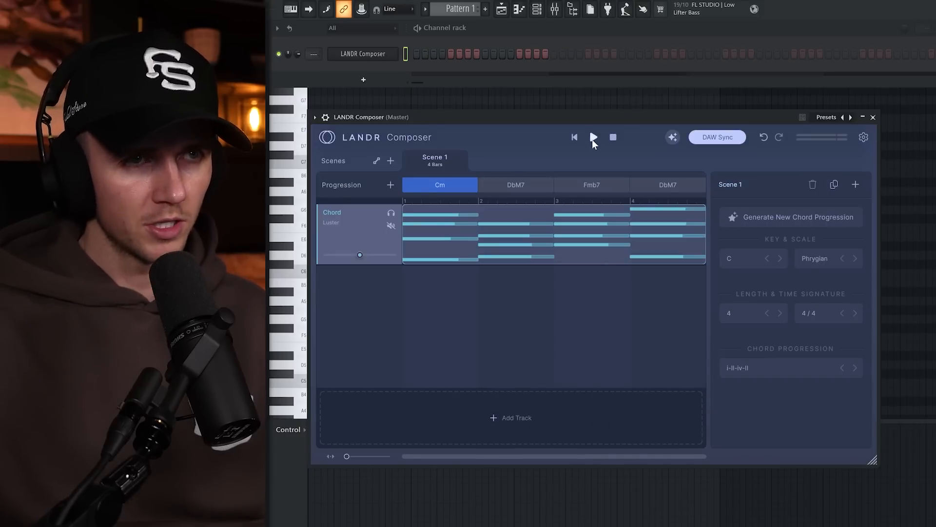
left_click(593, 138)
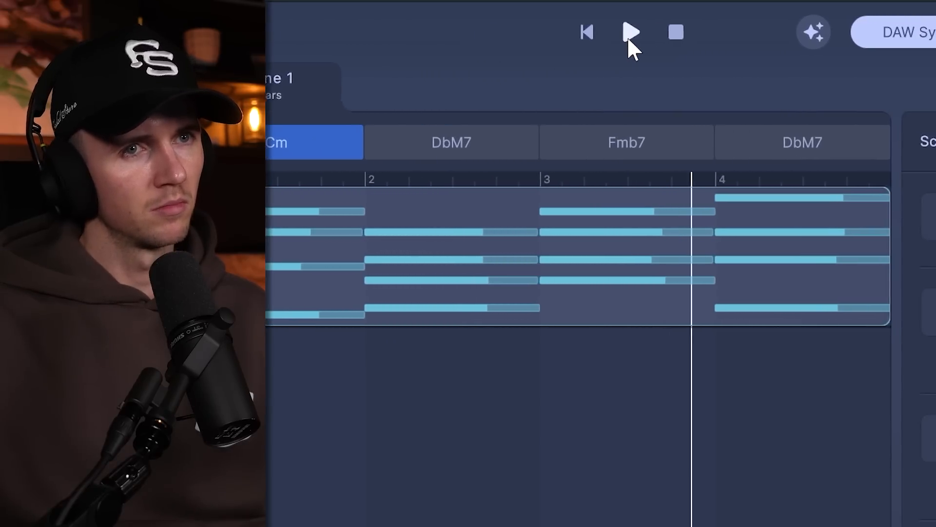
left_click(676, 32)
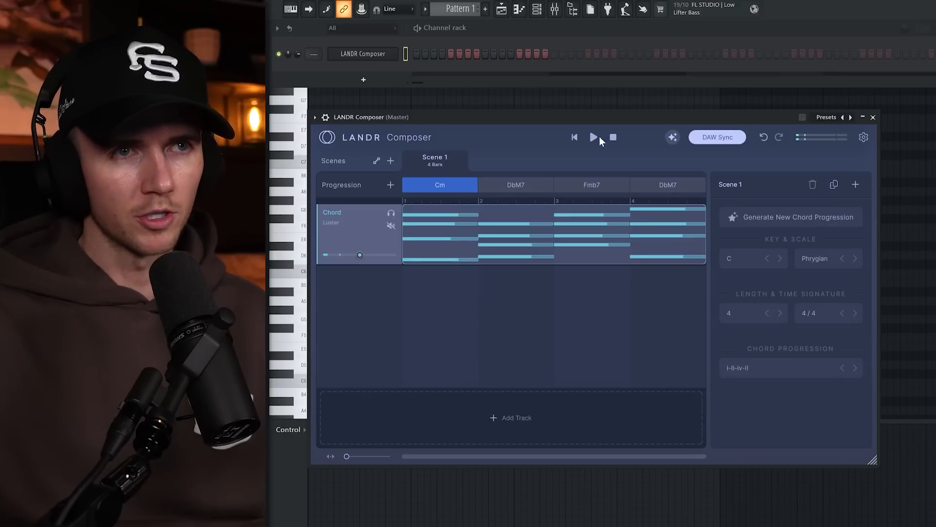
left_click(597, 136)
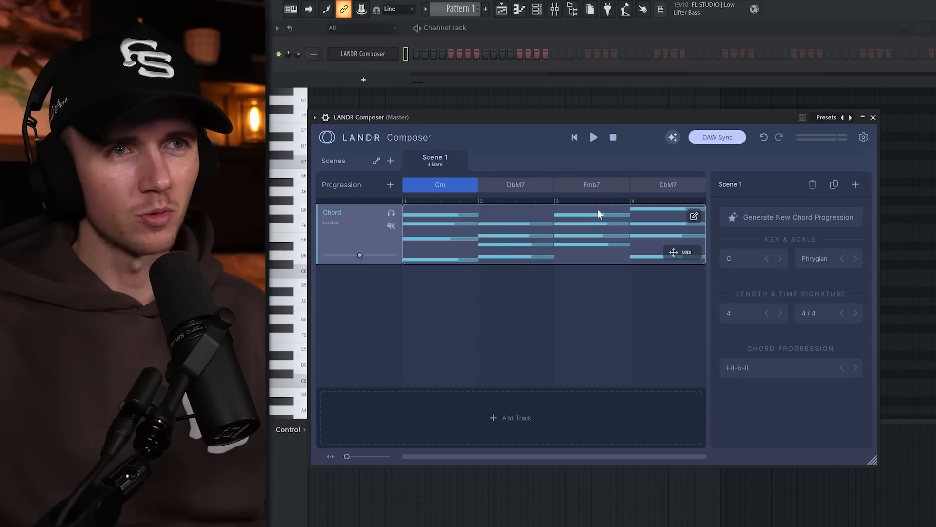
Generate new chord progressions in a second scene and play back the result.
left_click(842, 219)
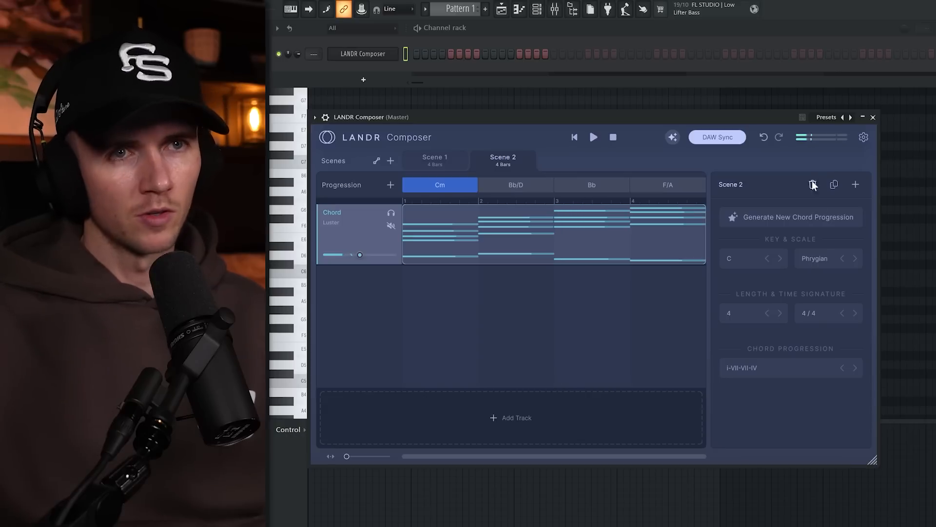
left_click(829, 218)
left_click(593, 137)
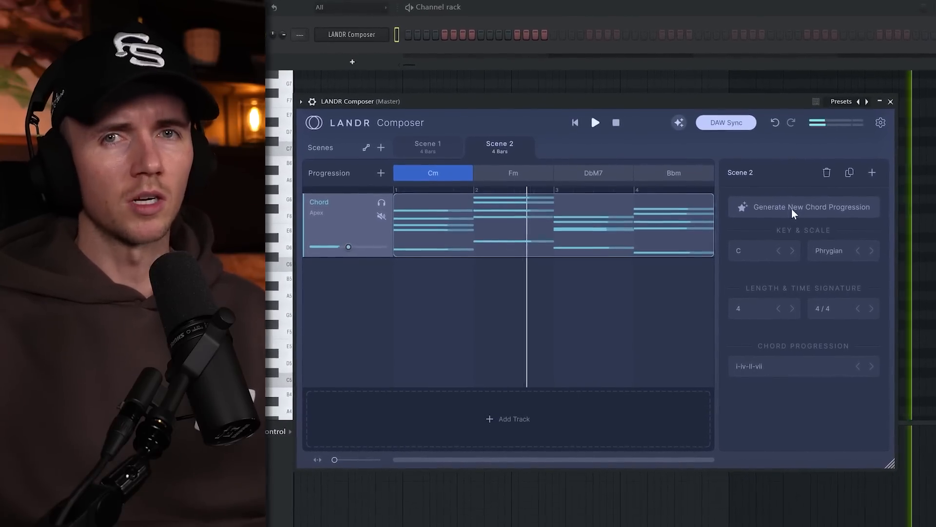
Return to Scene 1, stop playback and examine the individual notes and performance settings of its chord clip.
mouse_move(712, 200)
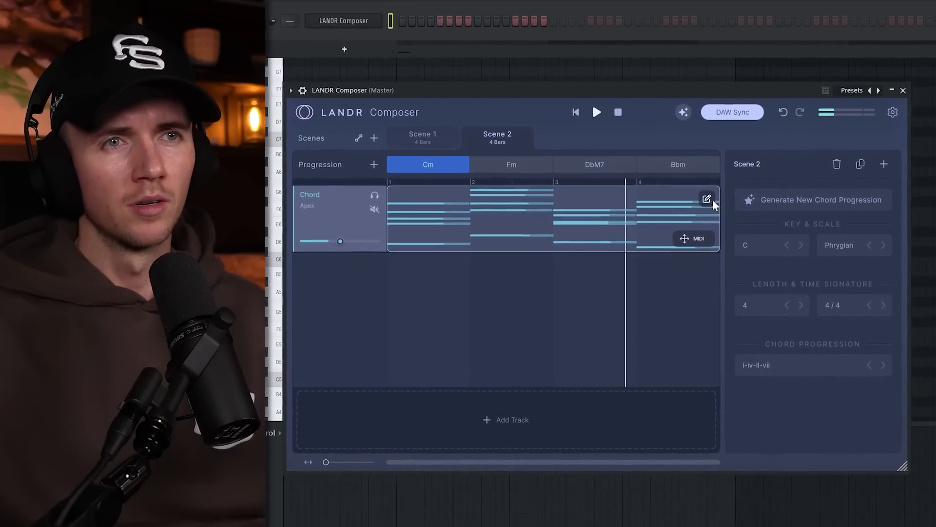
left_click(427, 135)
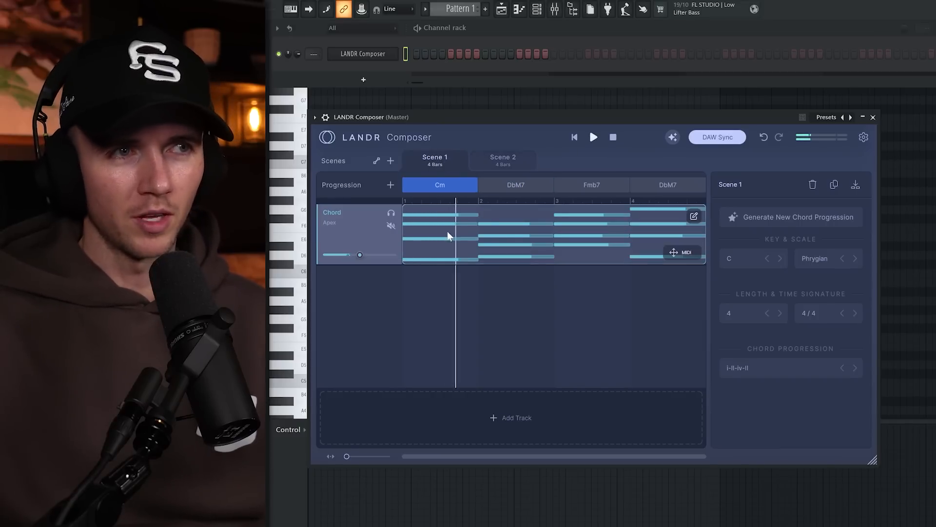
left_click(612, 138)
double_click(695, 216)
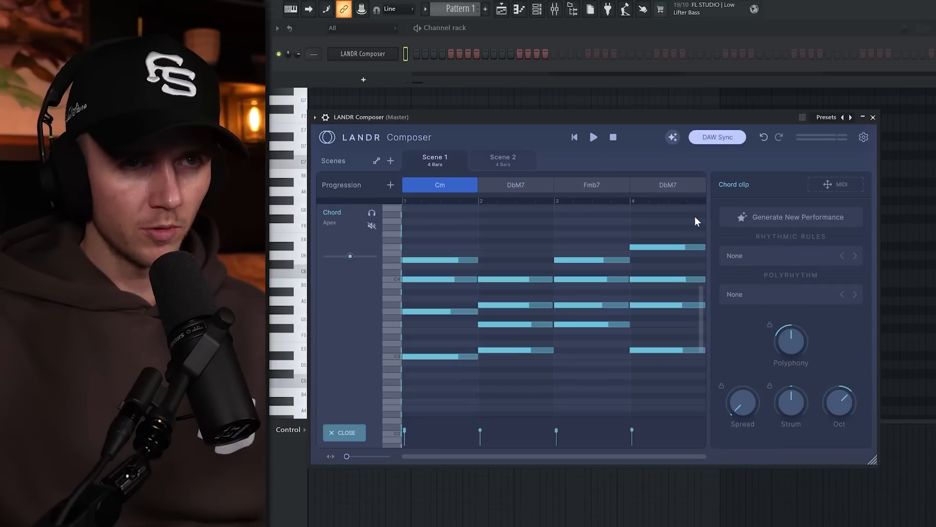
left_click(344, 433)
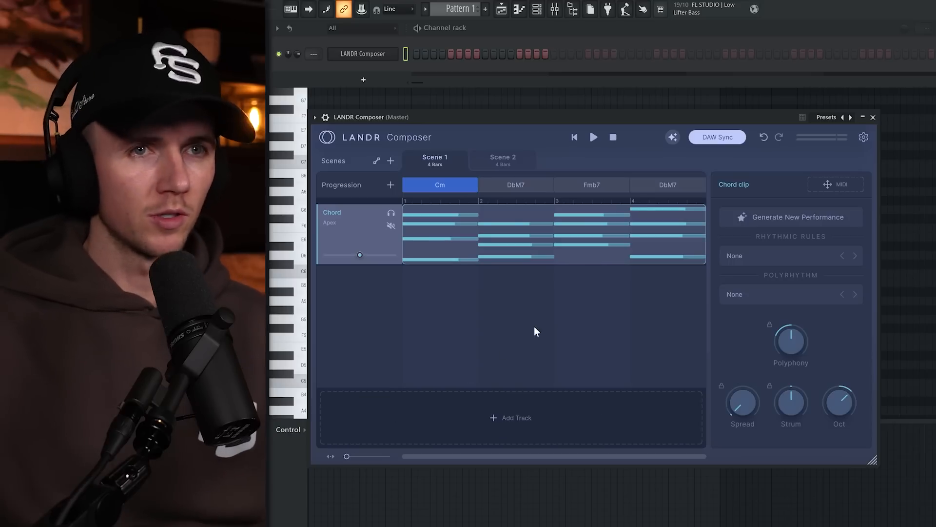
Audition the individual chords of Scene 1 and regenerate the third and fourth ones as Fm/C and Cm.
left_click(446, 187)
left_click(517, 185)
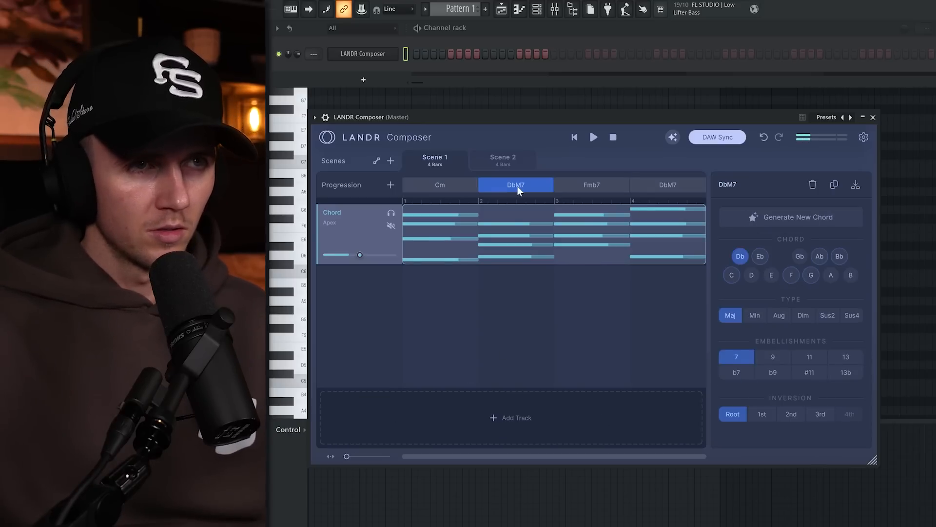
left_click(590, 185)
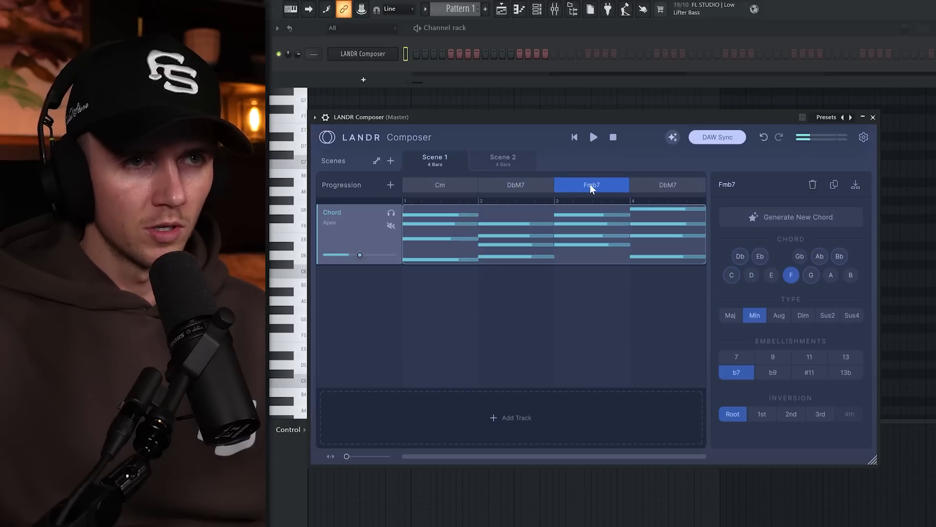
left_click(800, 217)
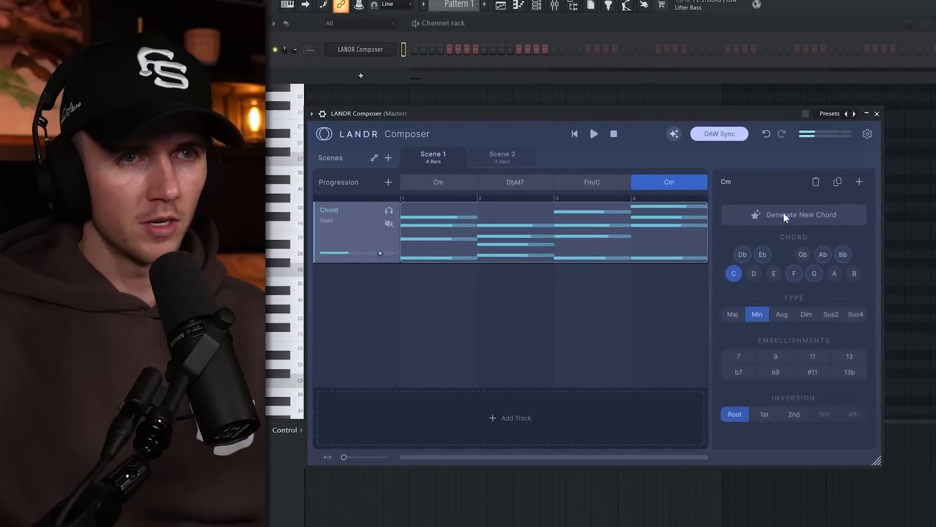
Extend the DbM7 chord to the middle of bar 3, shortening Fm/C, and play back the progression.
key("space")
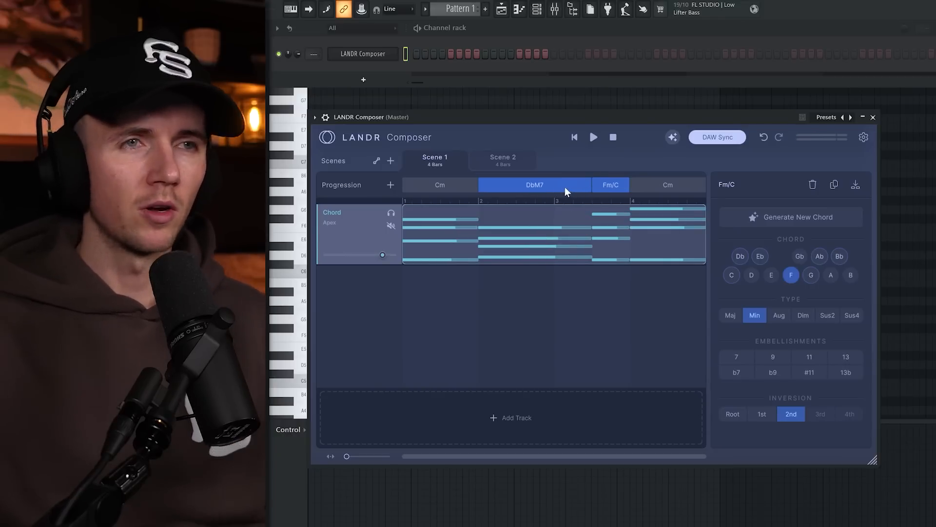
left_click_drag(592, 185, 554, 186)
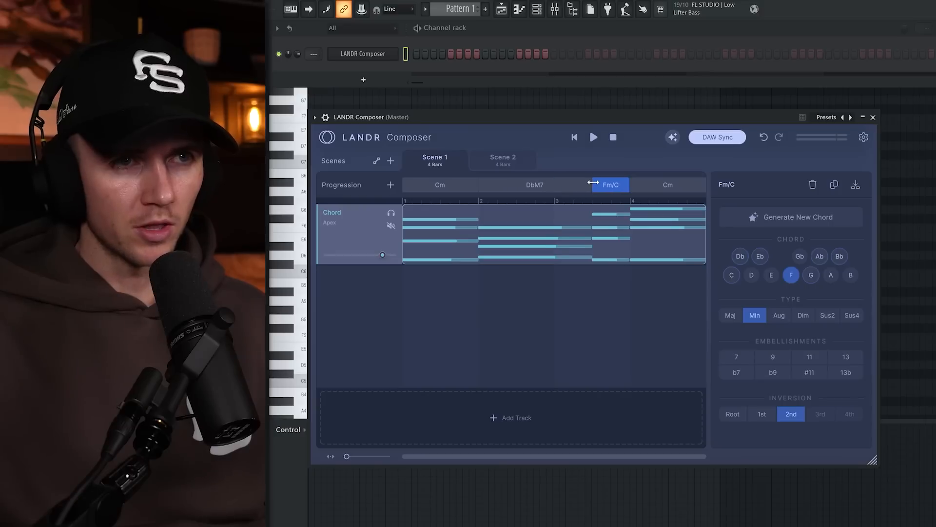
key("space")
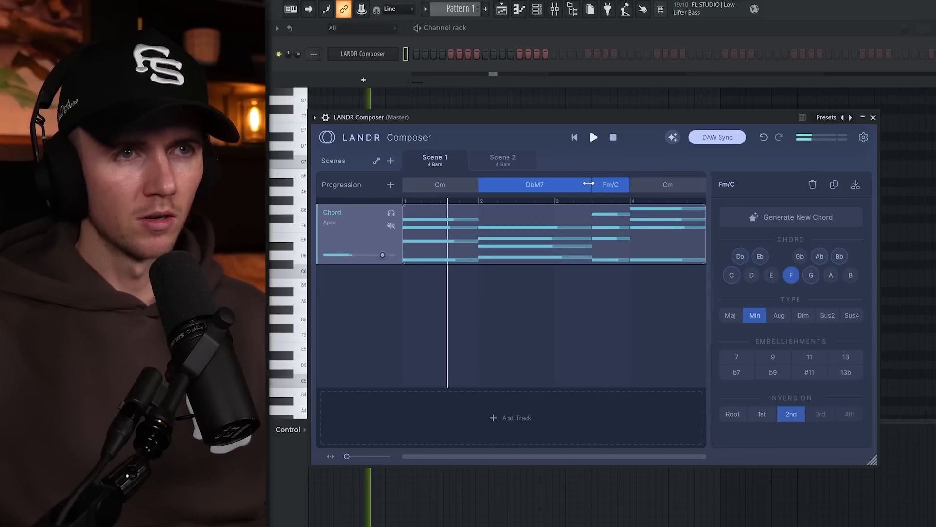
Delete the final Cm chord from the progression and adjust the boundary between DbM7 and Fm/C within bar 3.
left_click(610, 187)
left_click(668, 186)
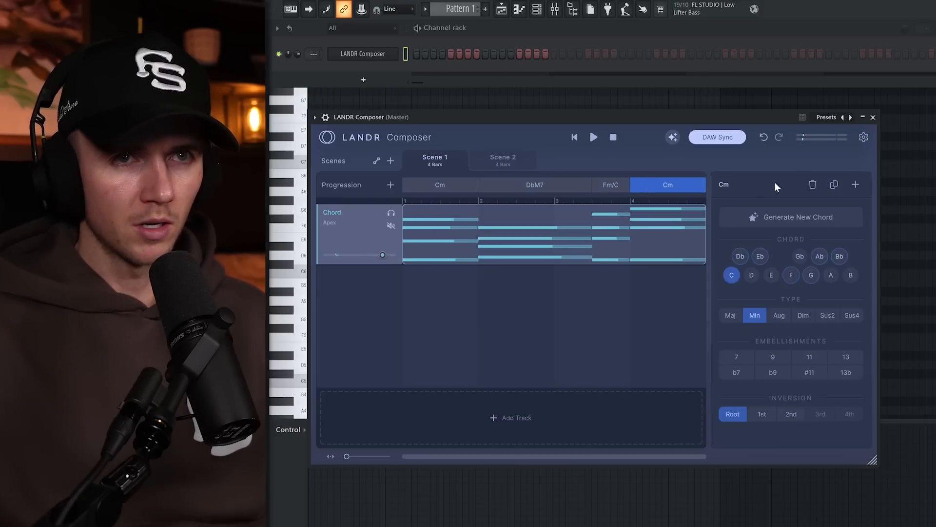
left_click(812, 185)
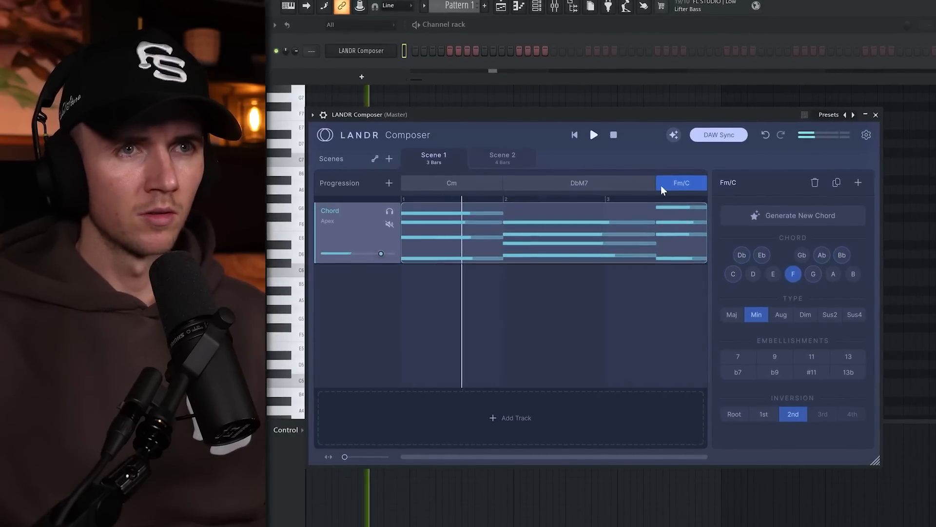
left_click_drag(656, 184, 682, 187)
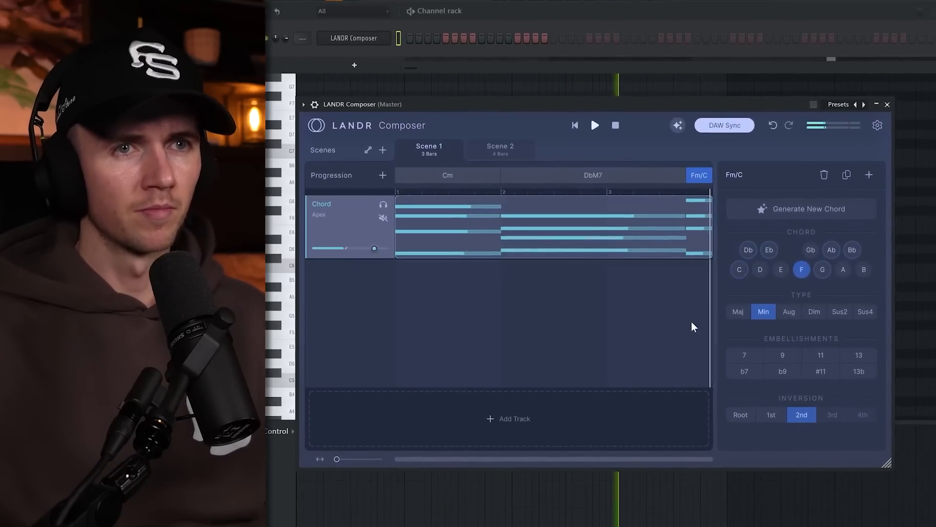
left_click_drag(686, 182, 637, 186)
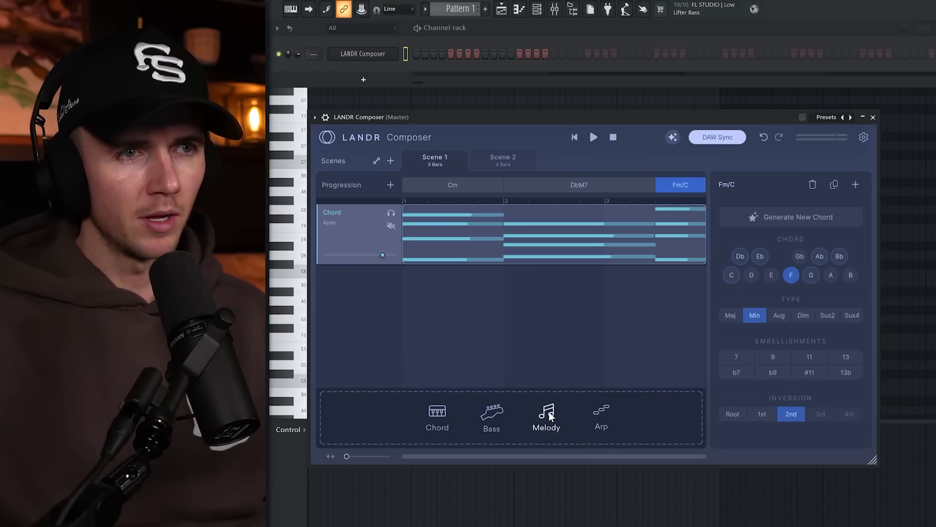
Add a Melody track to Scene 1, adjust its clip's Complexity and play it with the chords.
left_click(547, 413)
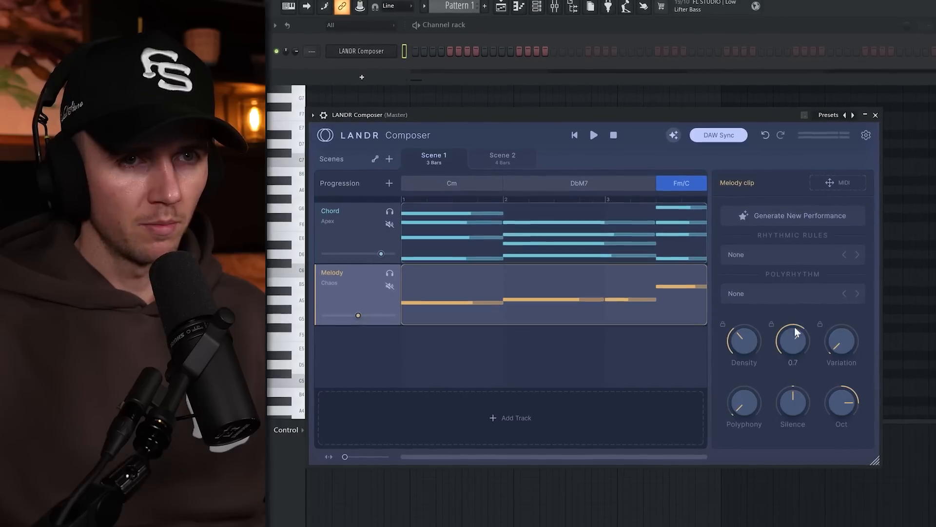
left_click_drag(794, 328, 796, 319)
key("space")
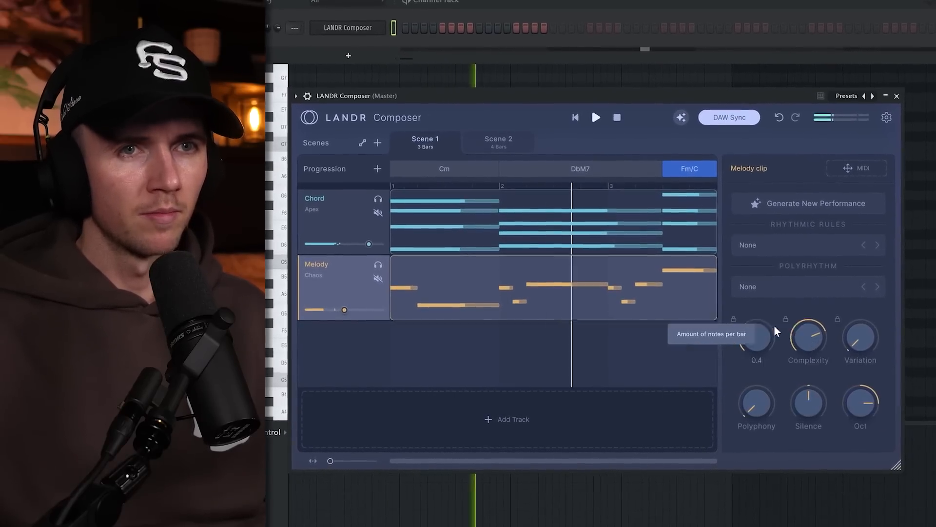
Generate new performances for the melody clip with its Complexity lowered to 0.2.
left_click(838, 201)
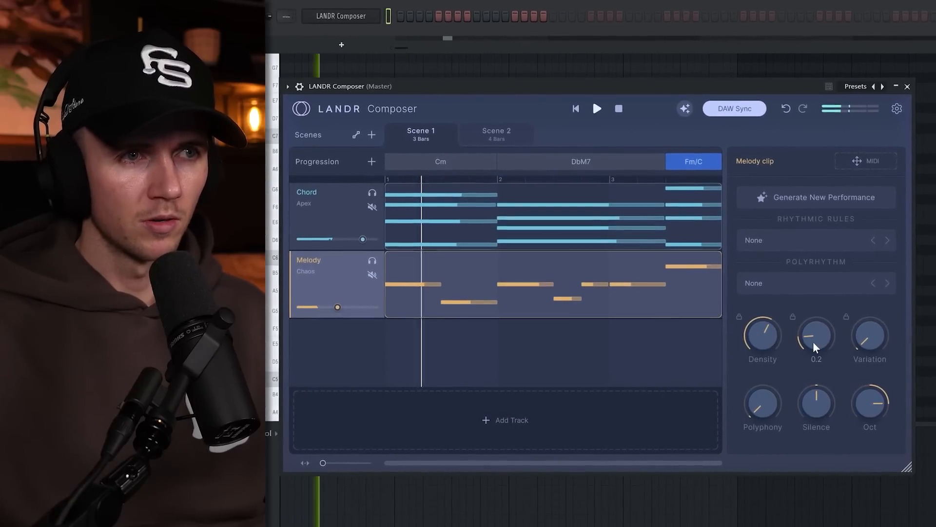
left_click(841, 198)
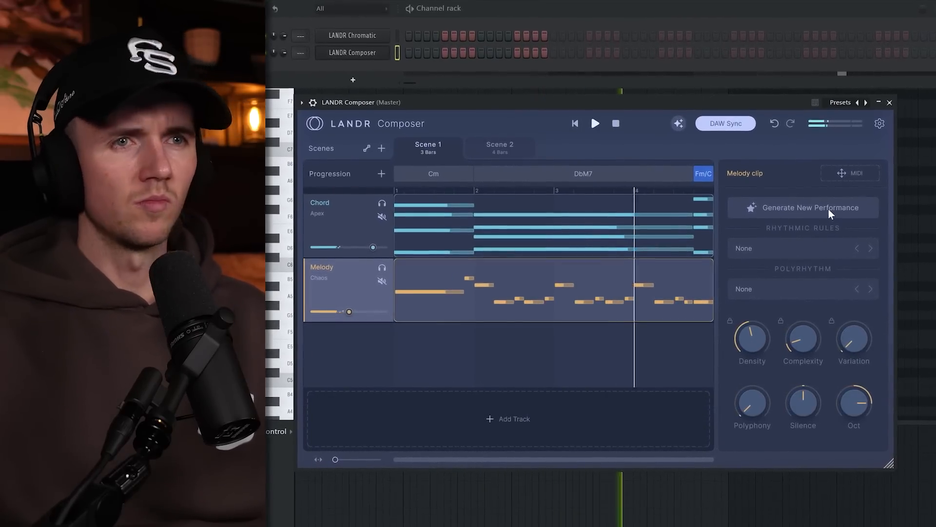
left_click(544, 307)
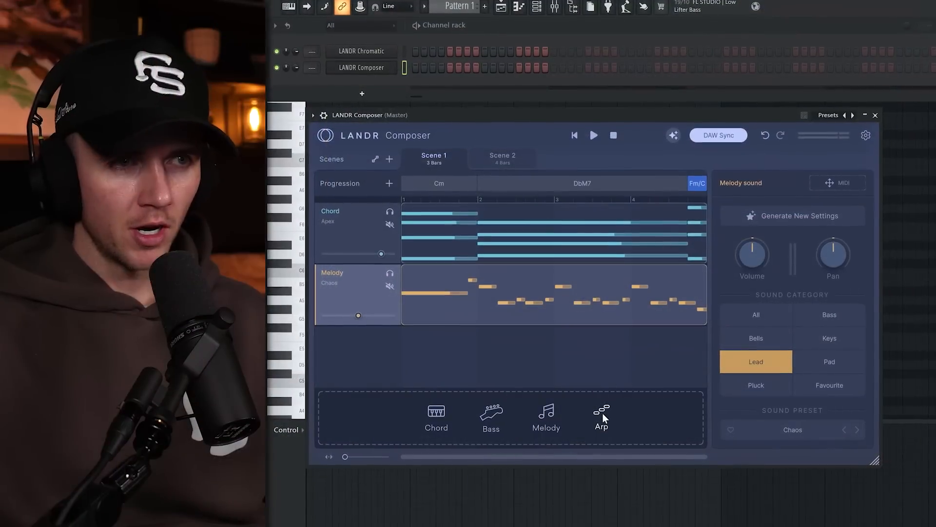
Add an Arp track with the rhythmic rule Every 1/8 note, then mute the track.
left_click(602, 412)
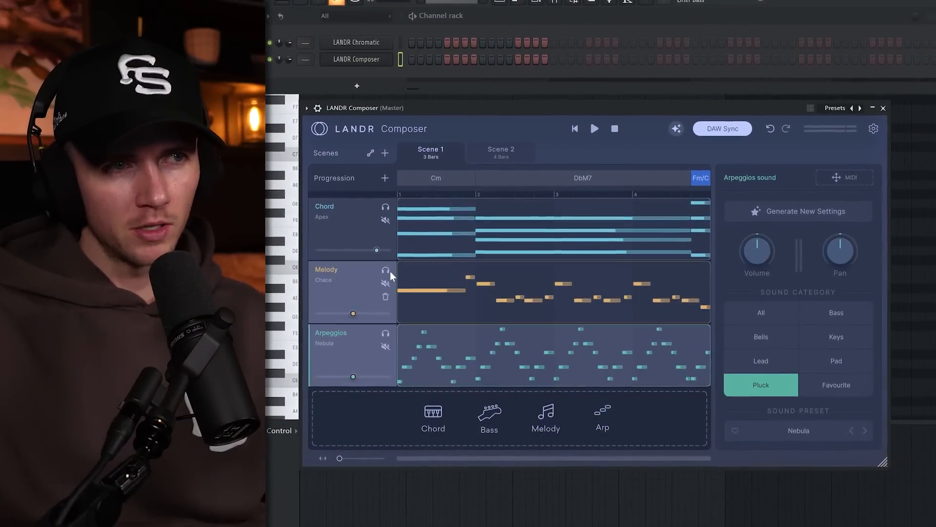
left_click(812, 249)
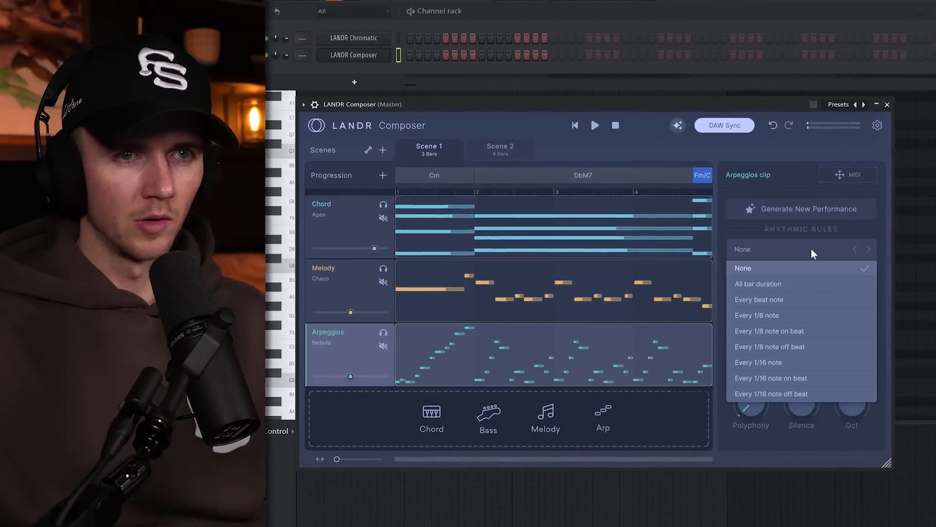
left_click(794, 316)
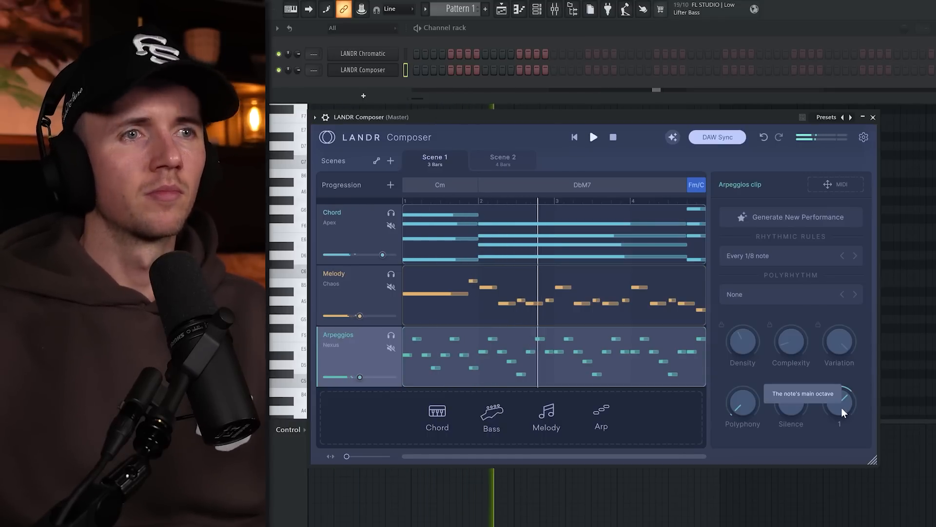
left_click(390, 347)
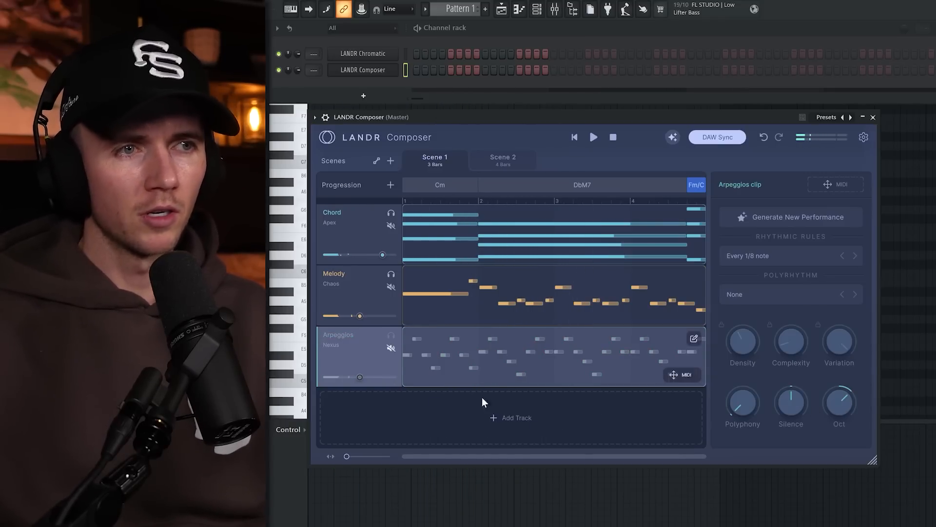
Add a Bass track, set its rhythmic rule to None and generate a new bass performance.
left_click(489, 417)
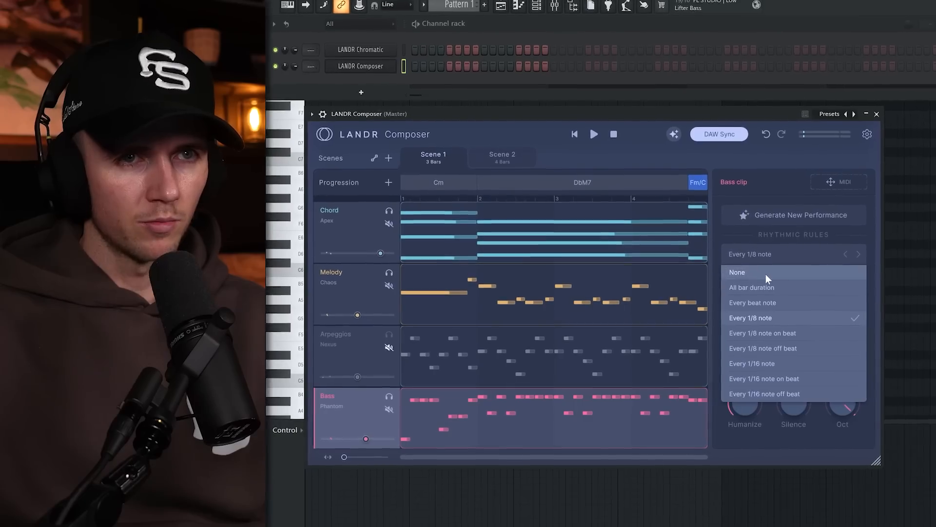
left_click(765, 274)
key("space")
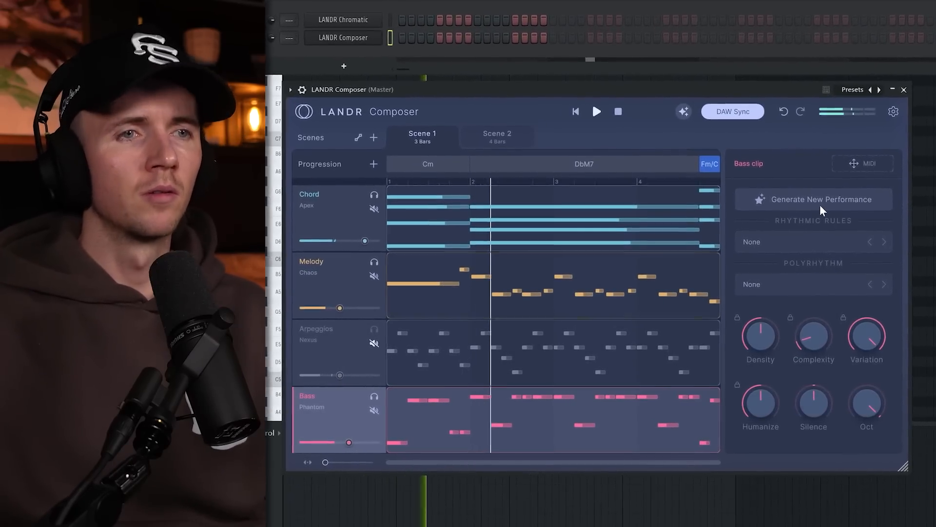
left_click(824, 202)
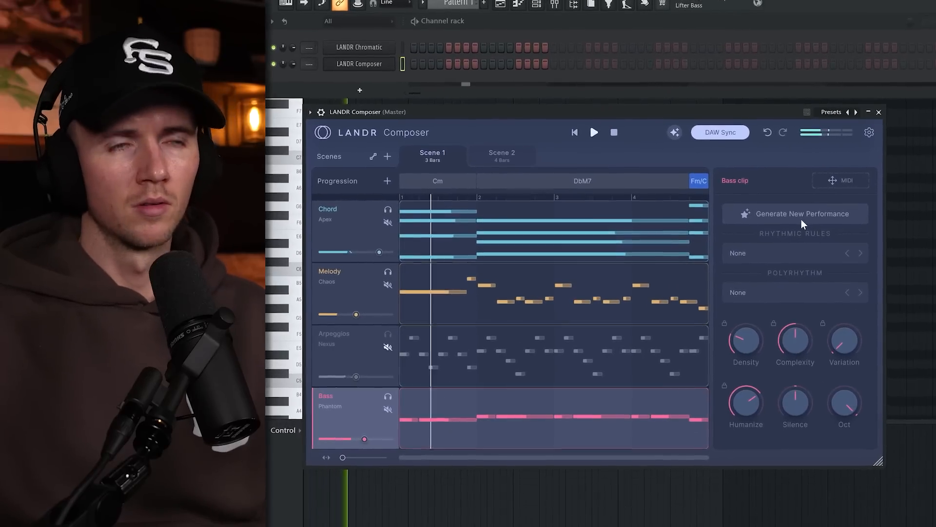
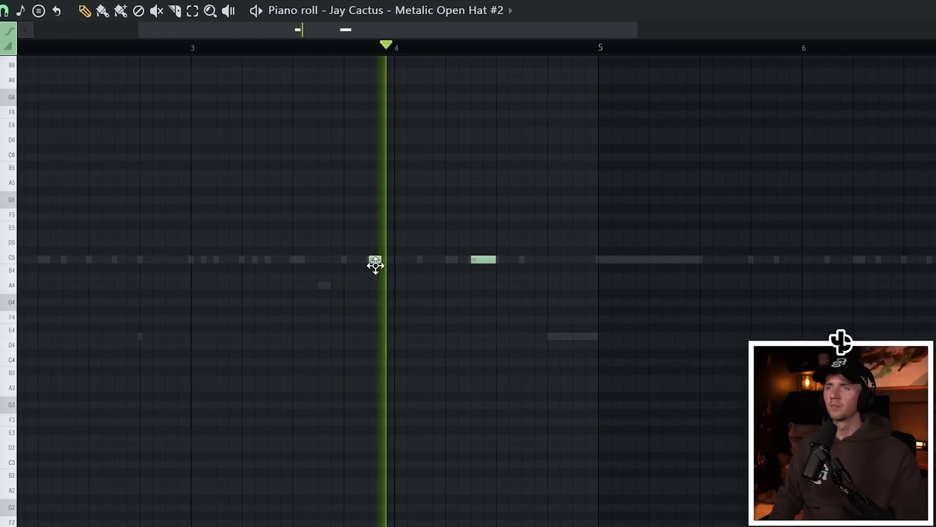
scroll(407, 252, "down", 3)
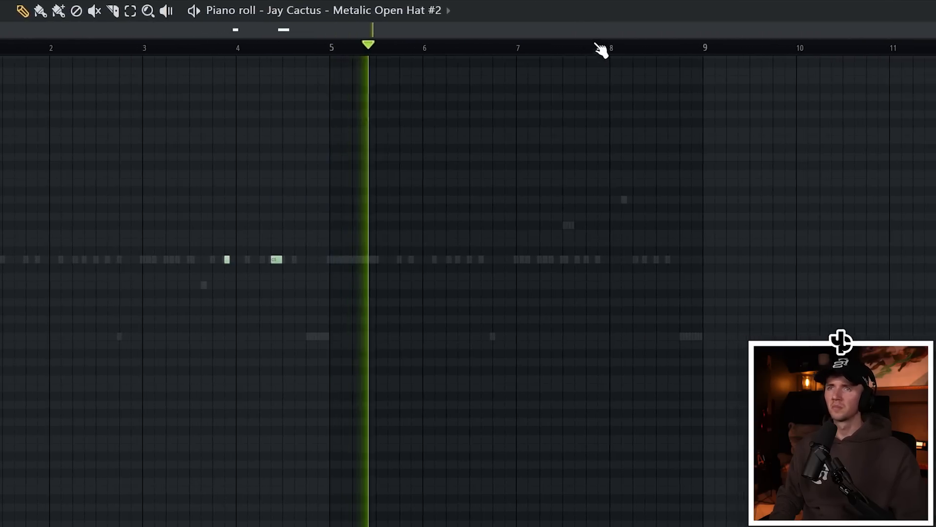
Duplicate the Metalic Open Hat #2 notes into bars 5 to 8 of the pattern.
left_click_drag(610, 48, 244, 47)
key("ctrl+b")
key("ctrl+a")
scroll(367, 12, "down", 1)
key("ctrl+b")
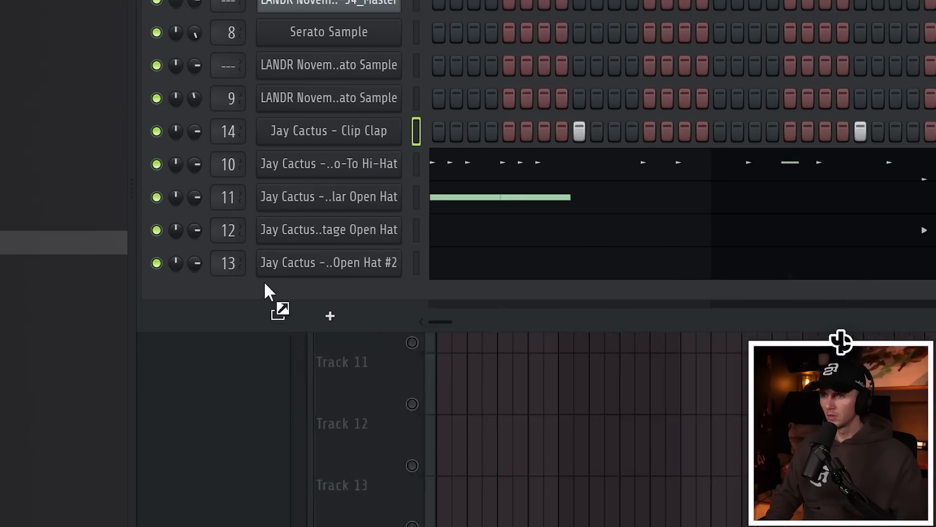
Add the Goliath 2.0 808 as a new channel and copy its E5 and F5 phrase from bar 1 to bar 3.
left_click_drag(265, 292, 390, 303)
left_click(390, 298)
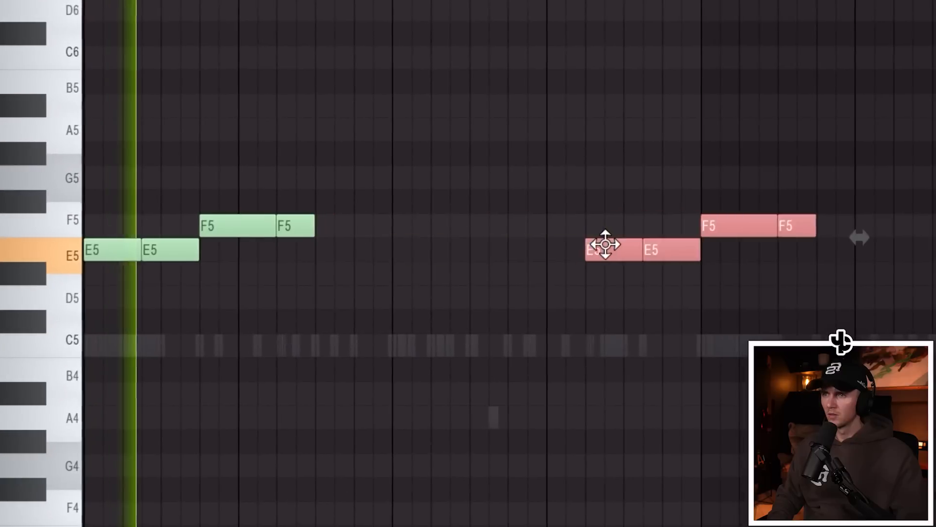
mouse_move(605, 244)
left_mouse_down()
mouse_move(414, 242)
mouse_move(395, 227)
left_mouse_up()
left_click(336, 286, "ctrl")
Slice the opening E5 note of the Goliath 2.0 808 phrase in bar 3 and repeat the four bars up to bar 8.
scroll(335, 285, "up", 2)
key("c")
scroll(432, 191, "down", 2)
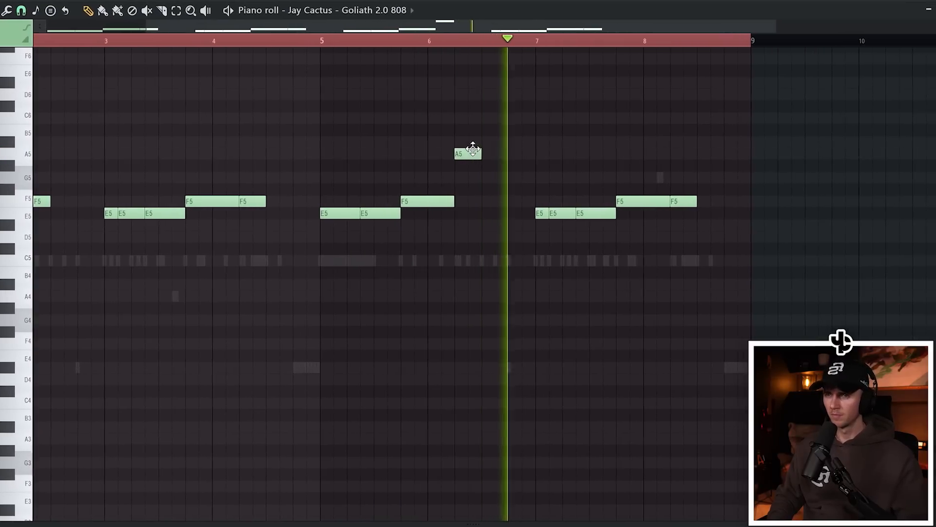
scroll(479, 139, "down", 2)
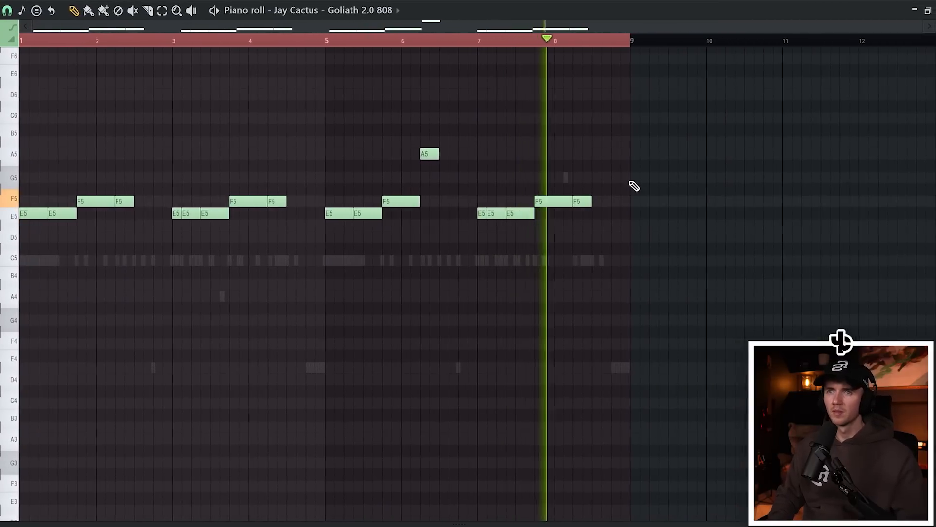
scroll(634, 186, "up", 2)
Add the Custom Detroit 808 as a channel, with a C5 note ending bar 2 and a C6 note ending bar 4.
left_click_drag(98, 199, 369, 347)
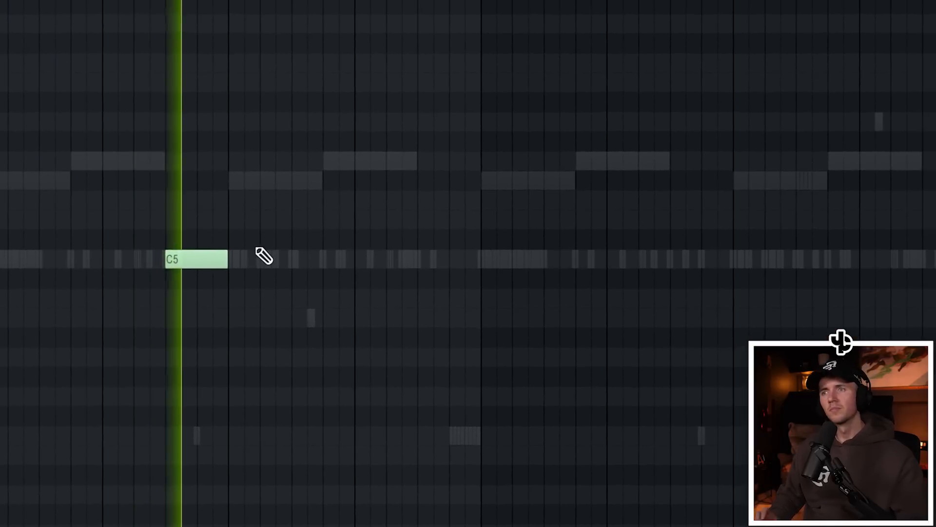
left_click(394, 268)
left_click_drag(397, 266, 397, 294)
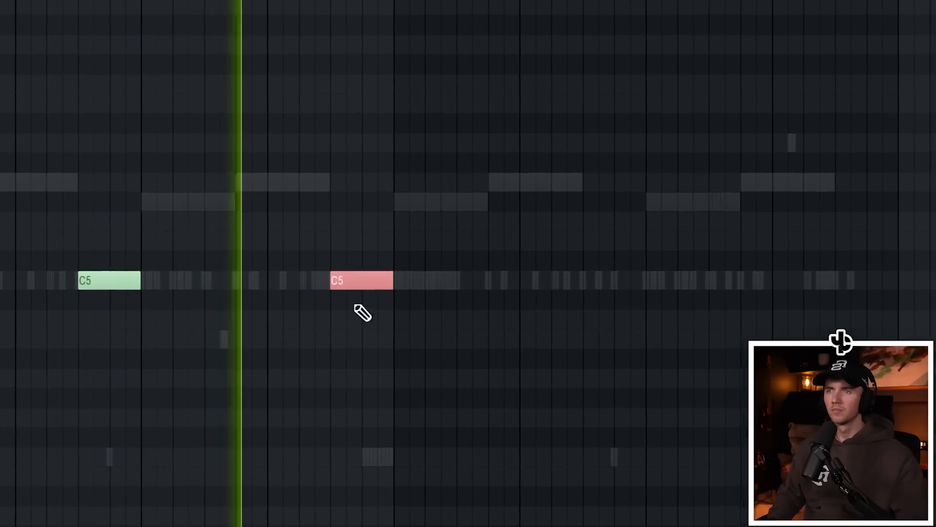
key("ctrl+Up")
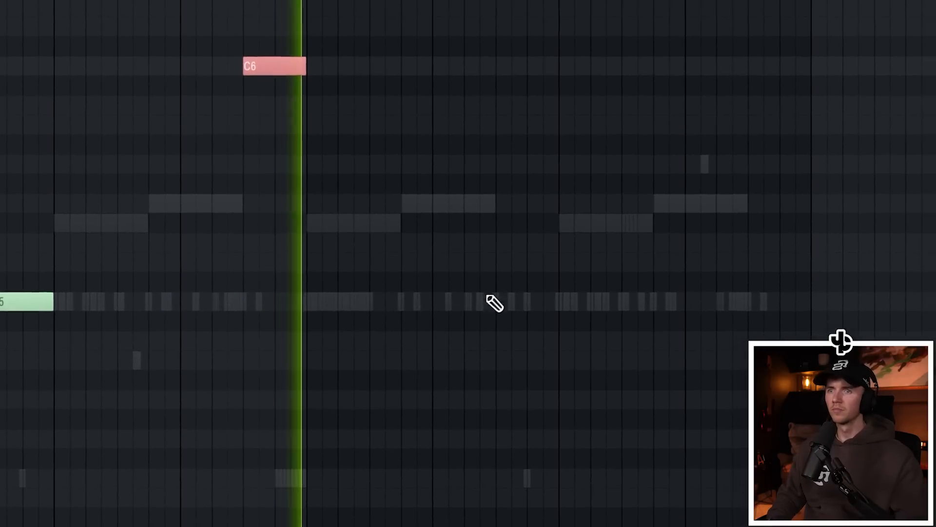
Place a C5 note at the end of bar 6 and a C6 note with a short C5 slide note at the end of bar 8.
left_click(572, 288)
scroll(484, 309, "up", 3)
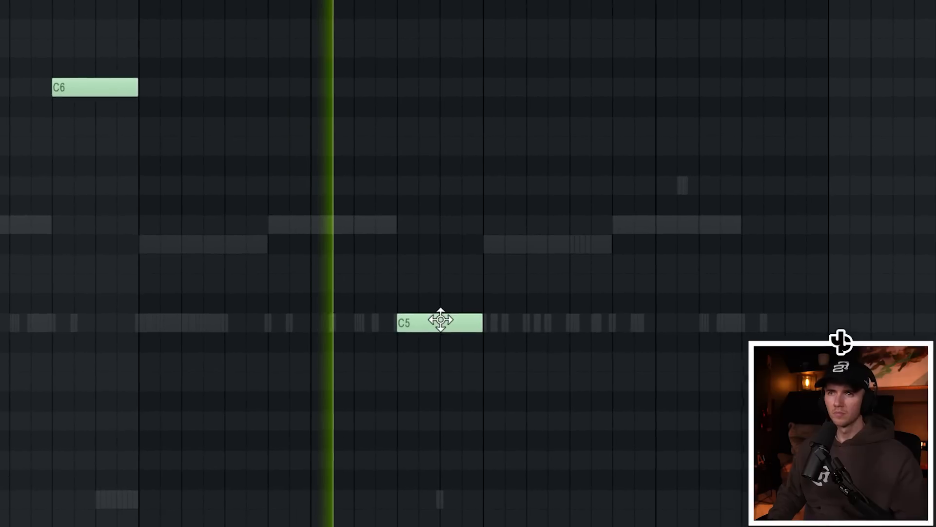
scroll(484, 308, "down", 2)
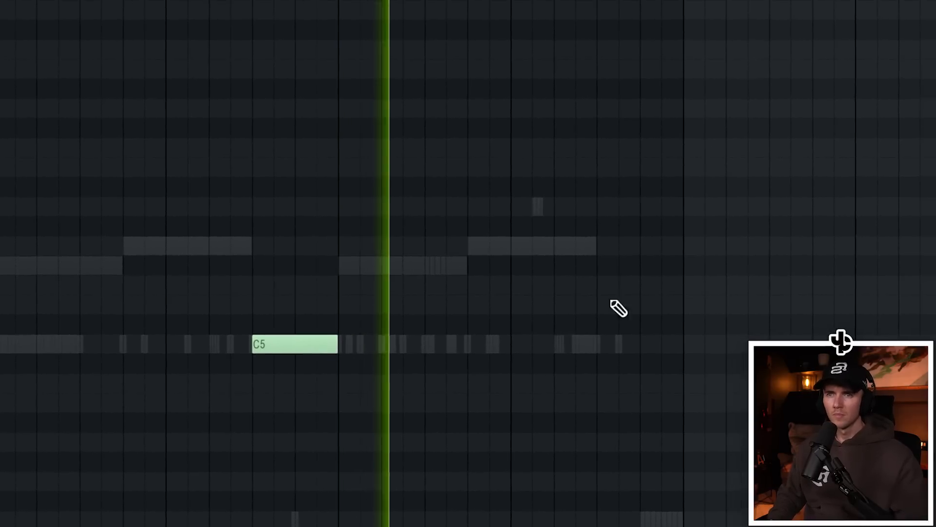
left_click(550, 131)
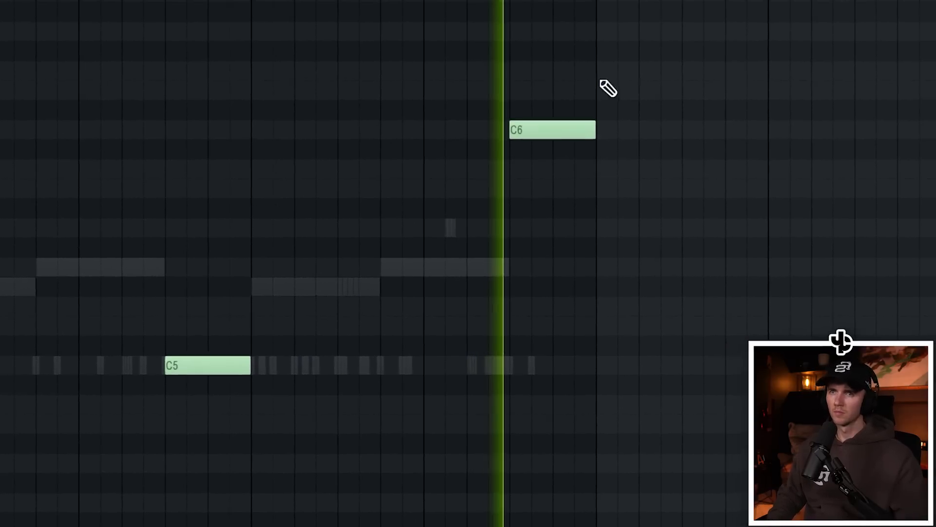
left_click(629, 183)
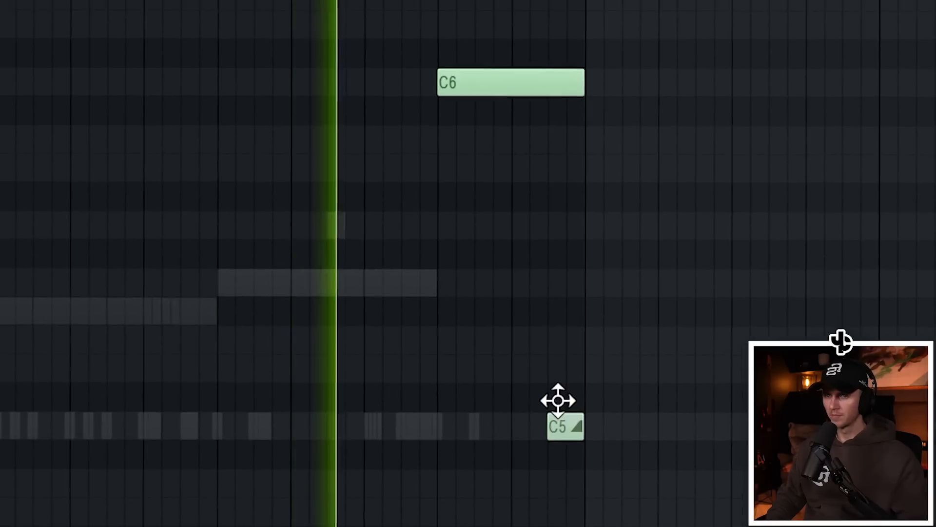
left_click_drag(558, 400, 565, 428)
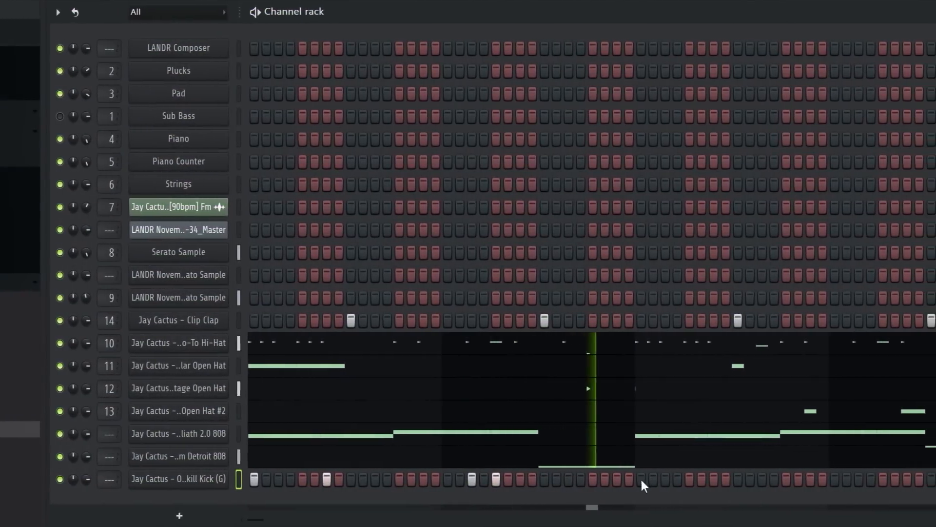
Program further Overkill Kick (G) hits across the rest of the eight-bar drum pattern.
left_click(679, 476)
left_click(751, 476)
left_click(741, 479)
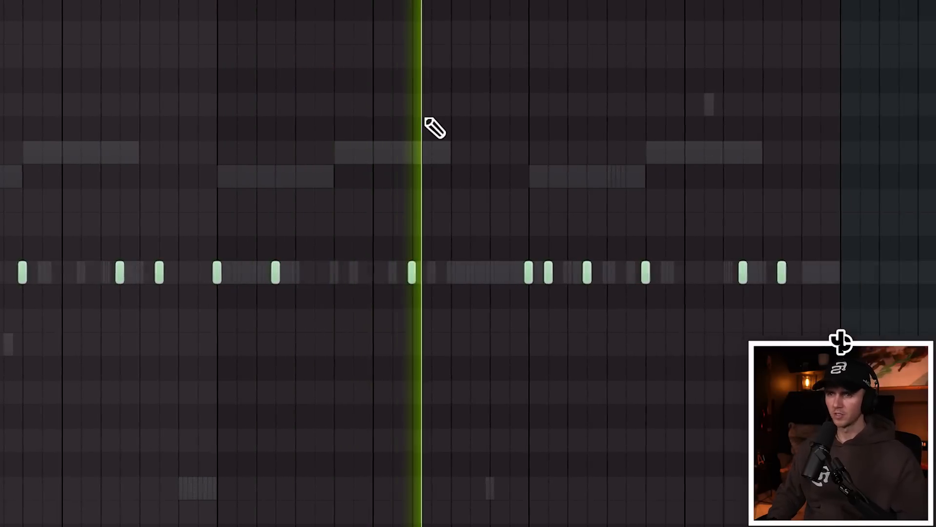
scroll(432, 128, "up", 2, "ctrl")
scroll(575, 312, "up", 1, "ctrl")
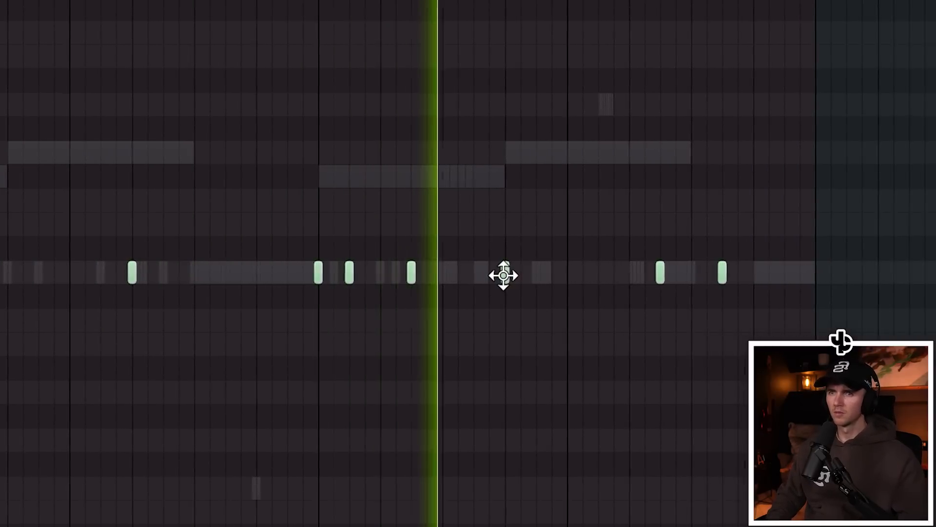
scroll(612, 305, "up", 3, "ctrl")
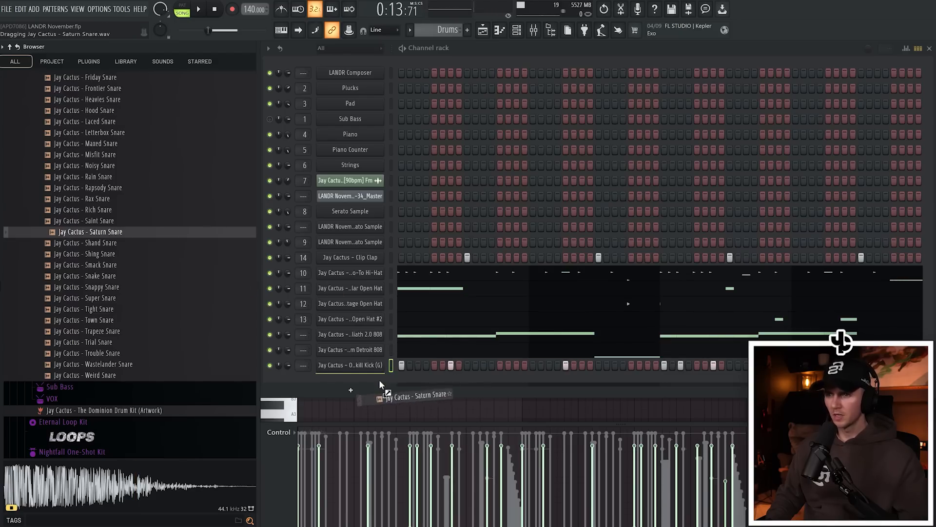
Add the Saturn Snare and Essential Snare 2 samples as new channels and place their hits in the eight-bar pattern.
left_click_drag(380, 384, 390, 384)
left_click(517, 380)
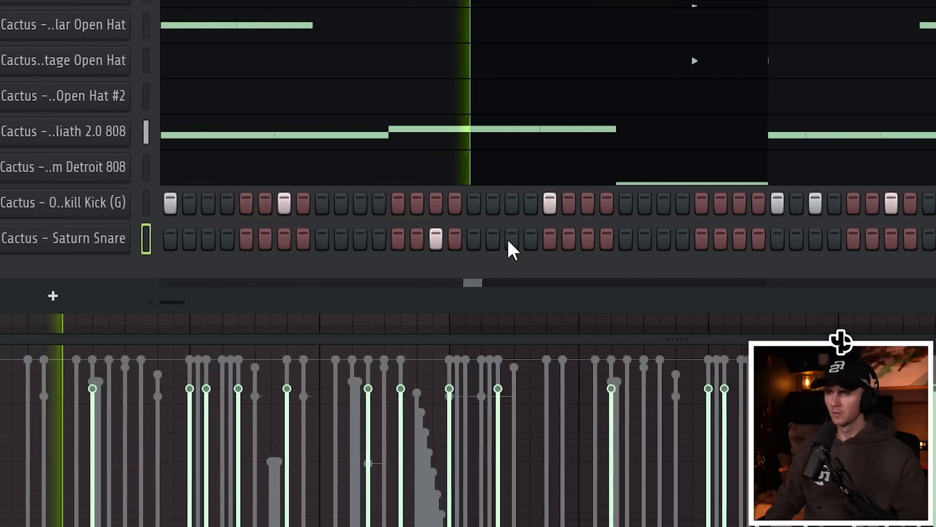
left_click(512, 239)
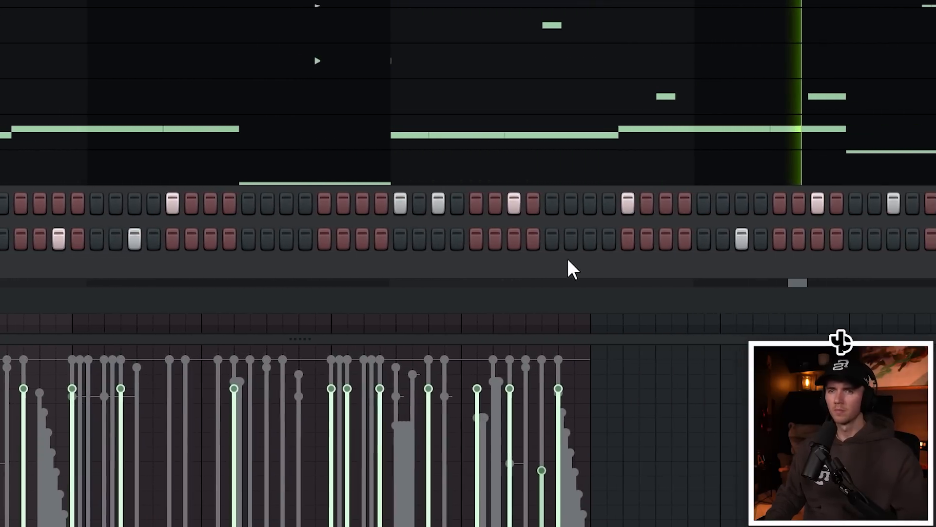
left_click_drag(93, 188, 379, 394)
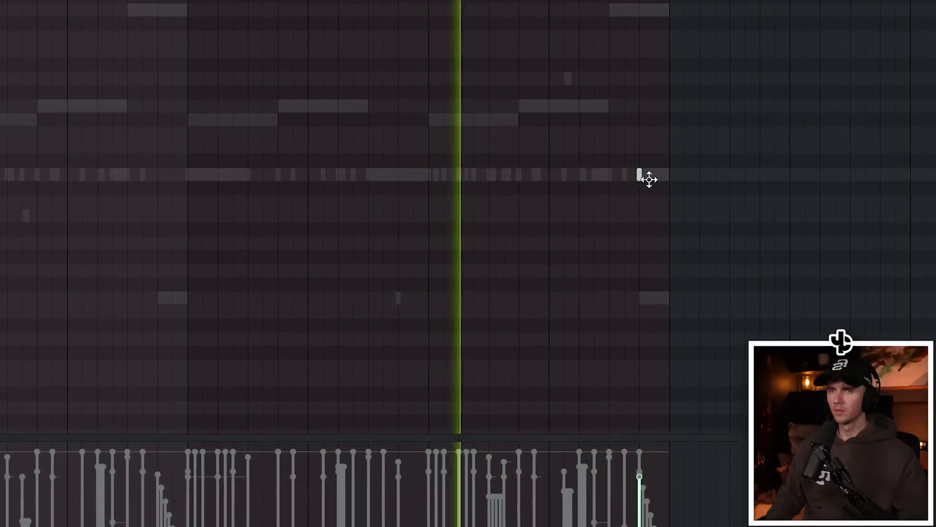
left_click(641, 175)
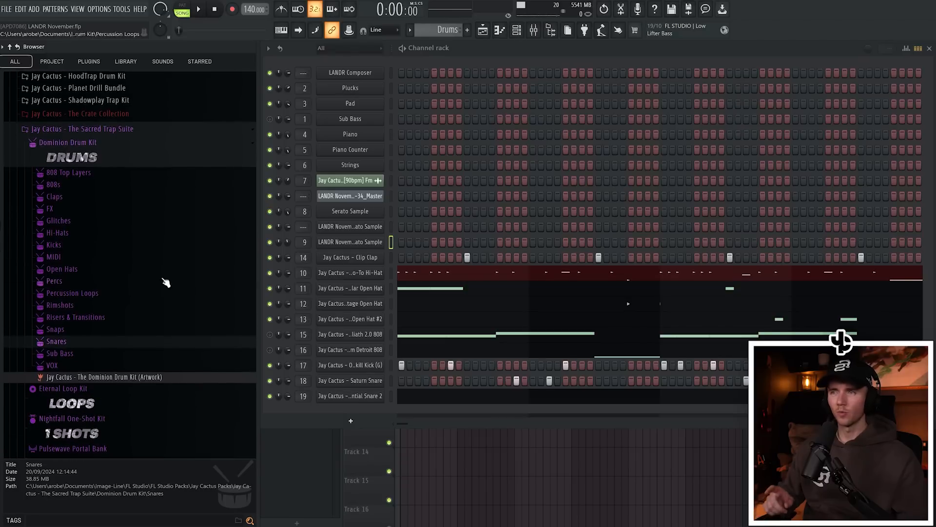
Add Essential Spinz 808 from the 808s folder as a channel and move its closing notes to F5 and C6 to match the bass line.
left_click(90, 185)
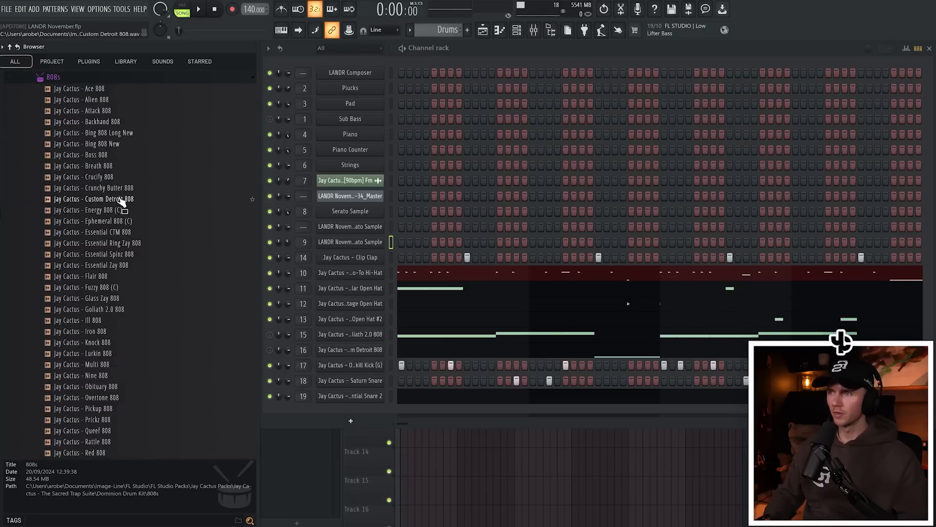
left_click_drag(124, 254, 334, 408)
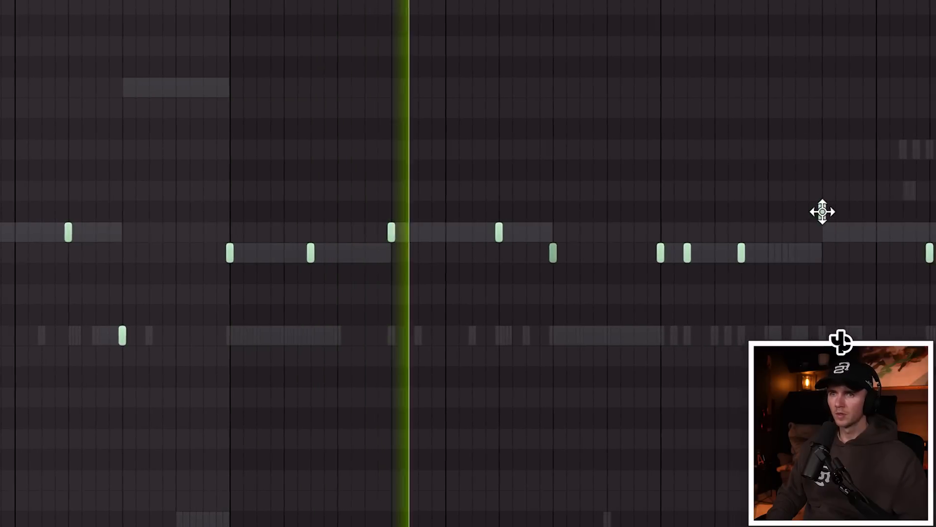
left_click_drag(861, 250, 913, 231)
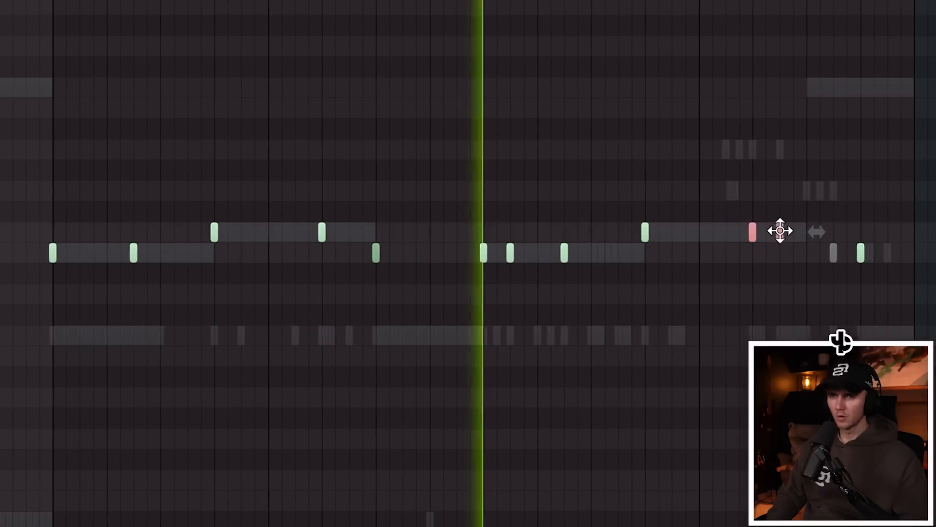
left_click_drag(815, 253, 817, 88)
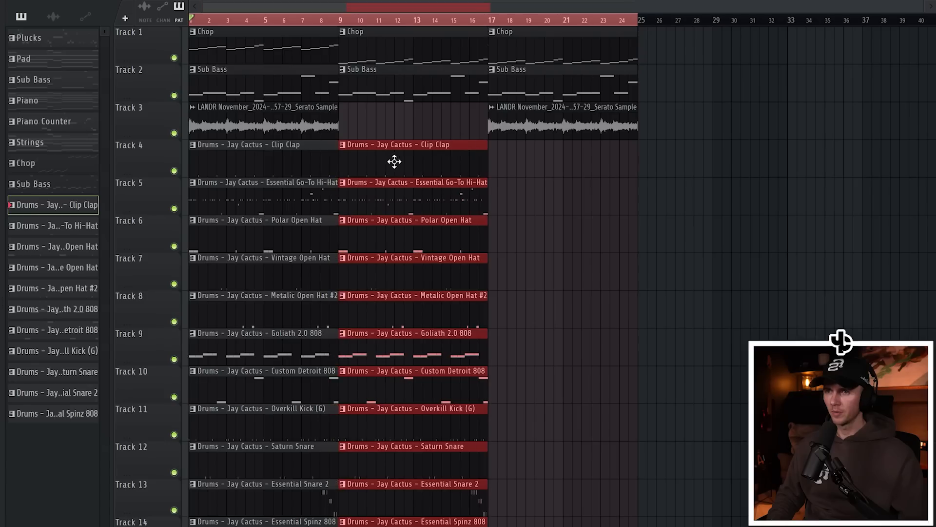
Copy the drum clips from bar 9 to bar 17 and place a second LANDR November Master audio clip at bar 9.
left_click_drag(393, 159, 534, 169)
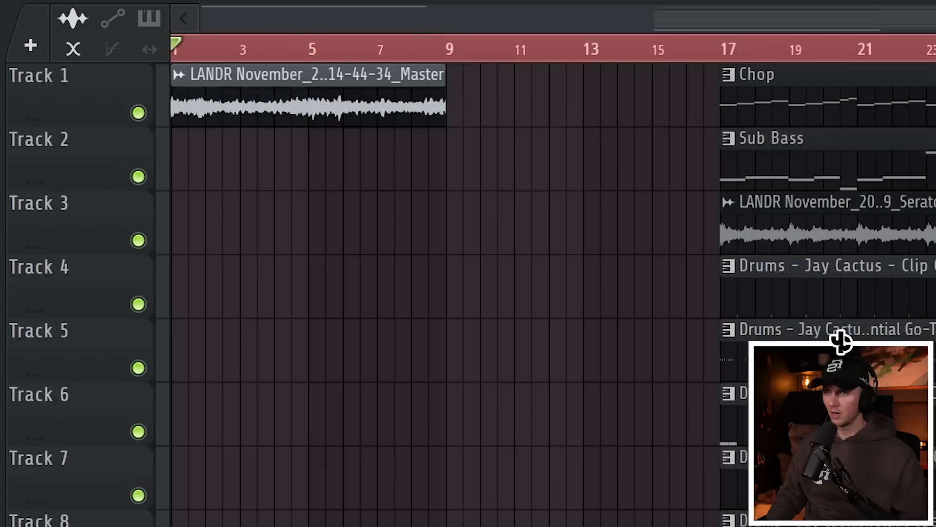
left_click_drag(307, 73, 577, 70)
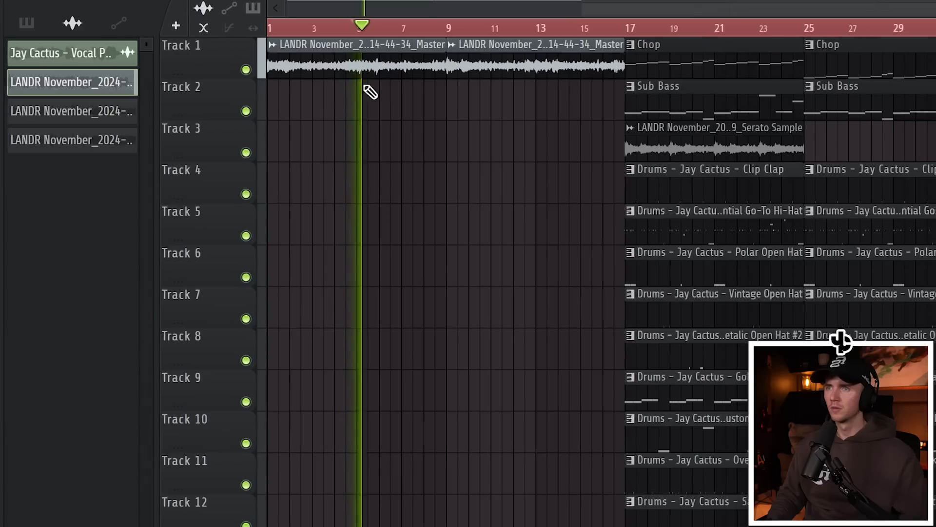
Slice the first LANDR November Master audio clip on Track 1 at bar 5.
scroll(364, 100, "up", 3)
key("c")
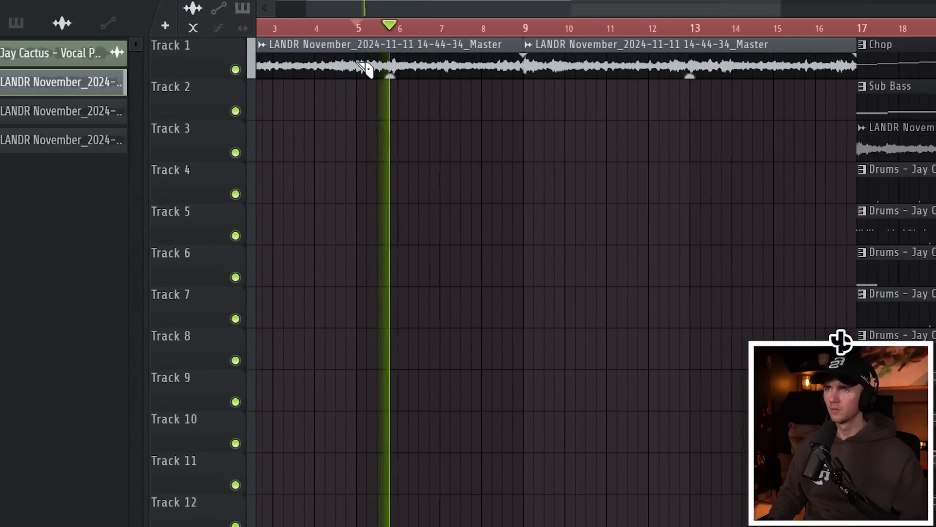
left_click(361, 64)
scroll(376, 125, "down", 5)
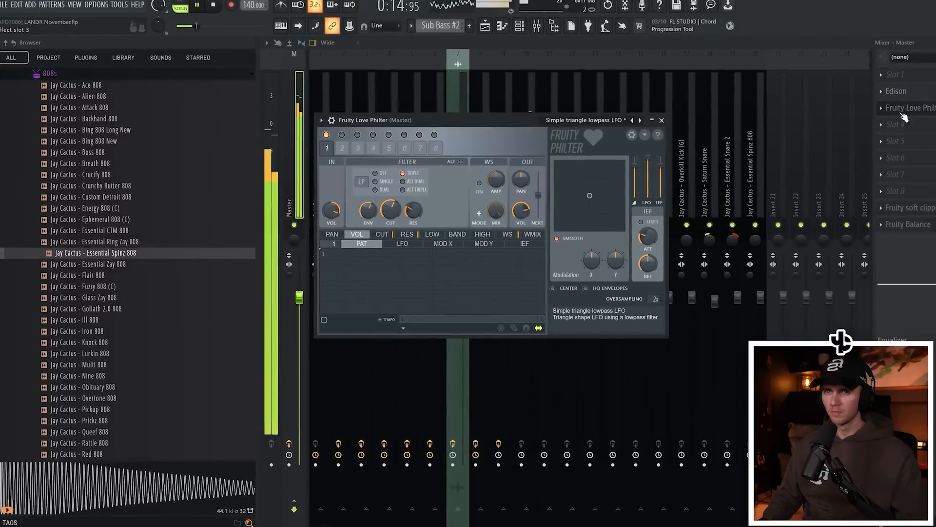
Inspect Fruity Love Philter on the Master track and compare the mixer levels with the playlist arrangement during playback.
left_click(876, 94)
left_click(897, 109)
left_click(527, 298)
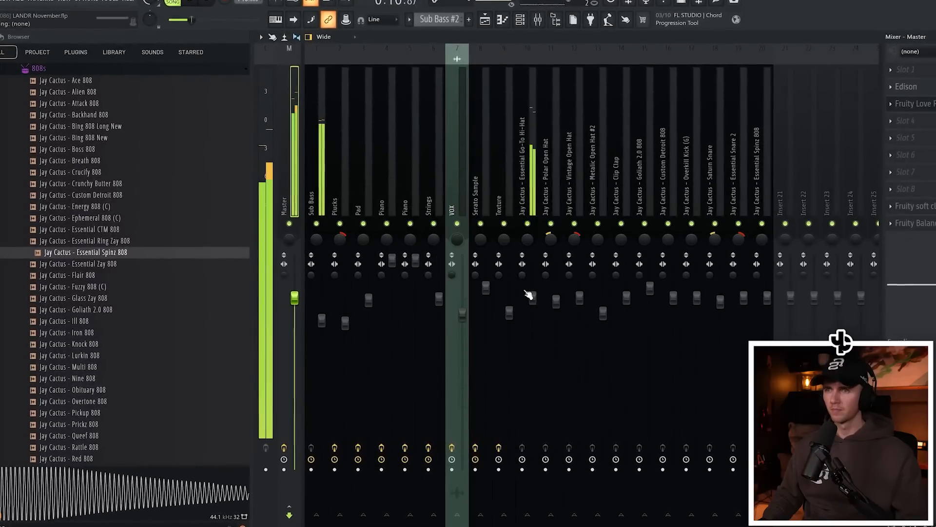
left_click(487, 23)
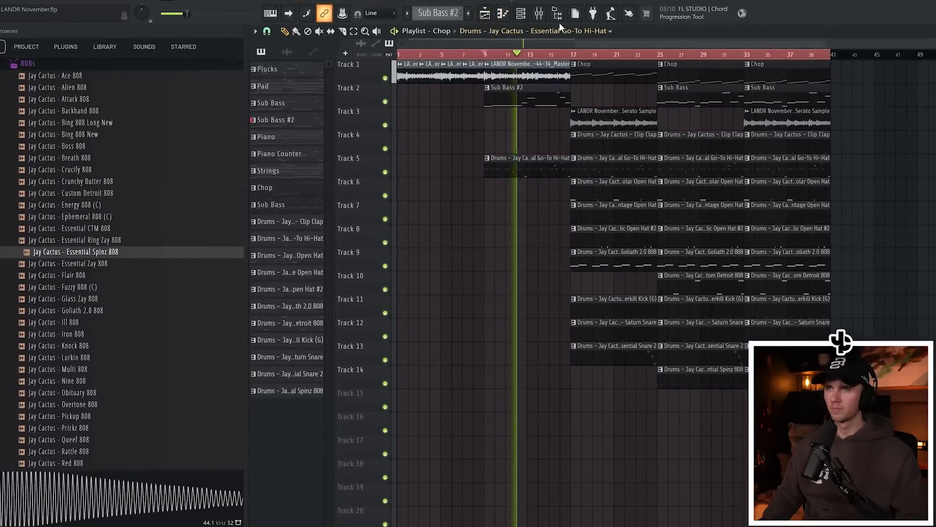
left_click(556, 17)
left_click(539, 17)
left_click(558, 15)
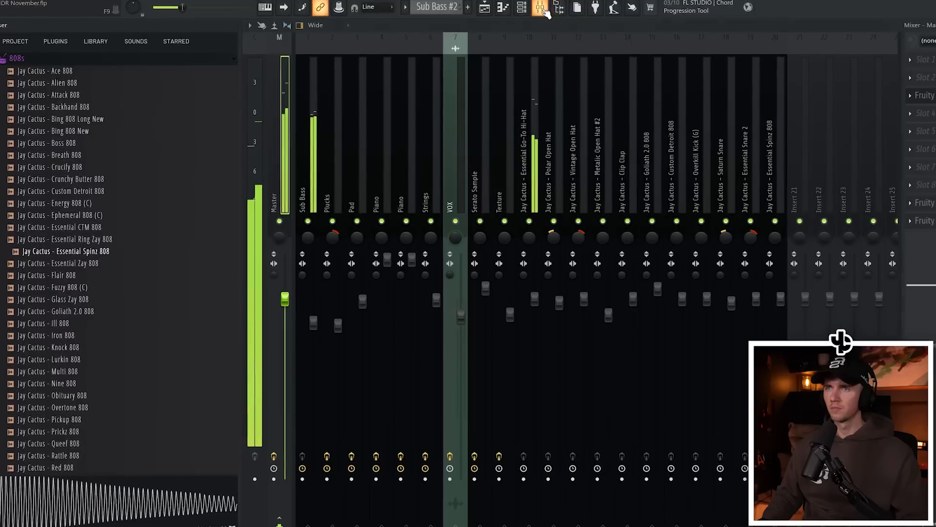
left_click(540, 13)
left_click(558, 6)
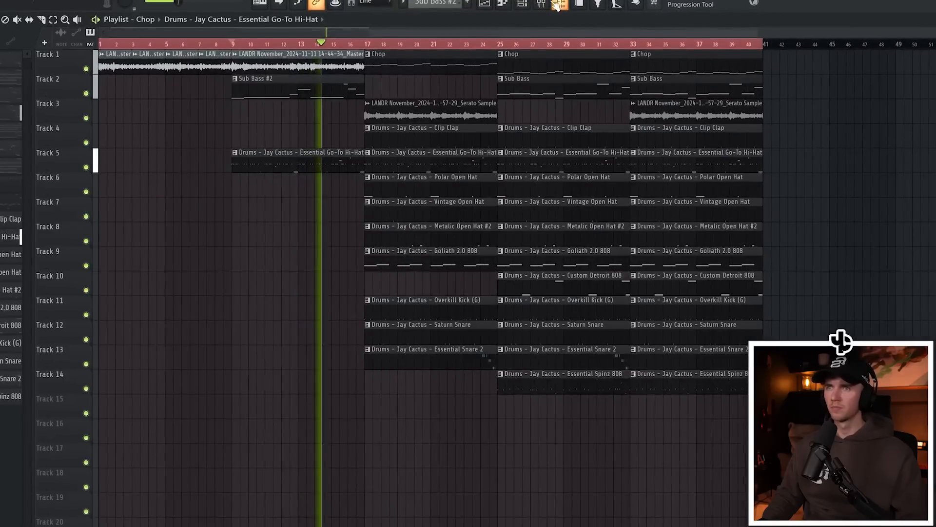
left_click(541, 6)
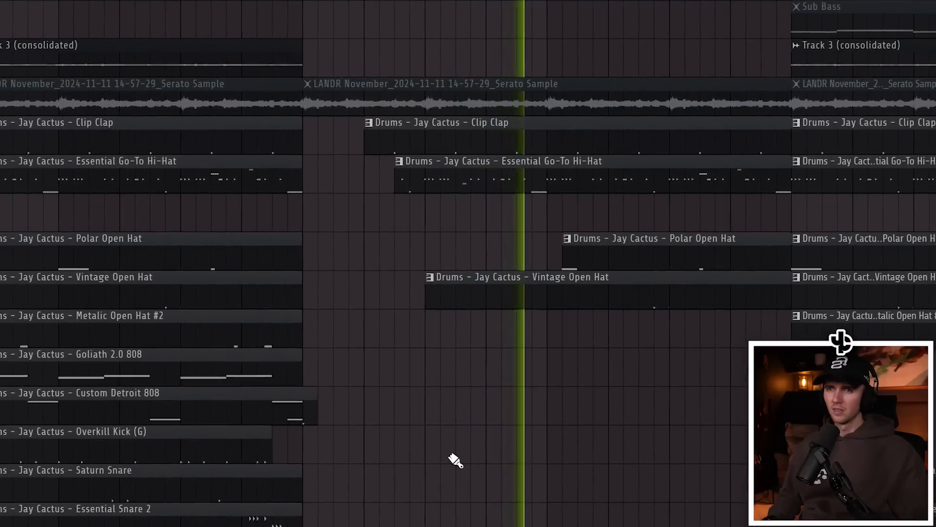
Review the clip arrangement across the playlist sections while the beat plays.
scroll(765, 134, "down", 3)
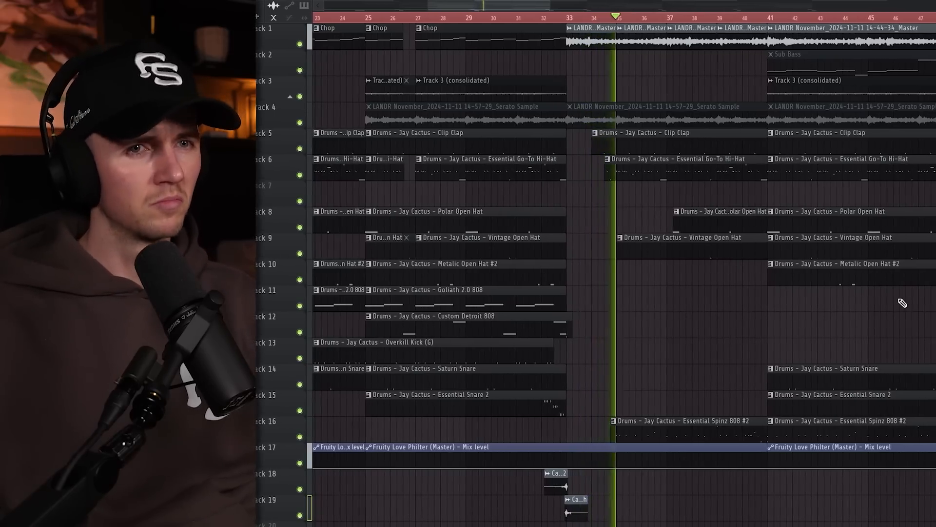
scroll(700, 374, "down", 2)
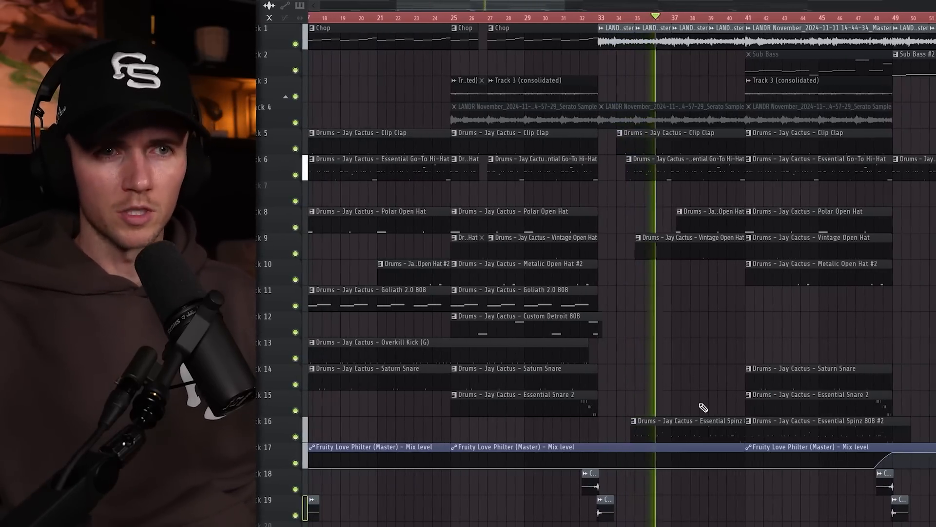
scroll(703, 407, "down", 3)
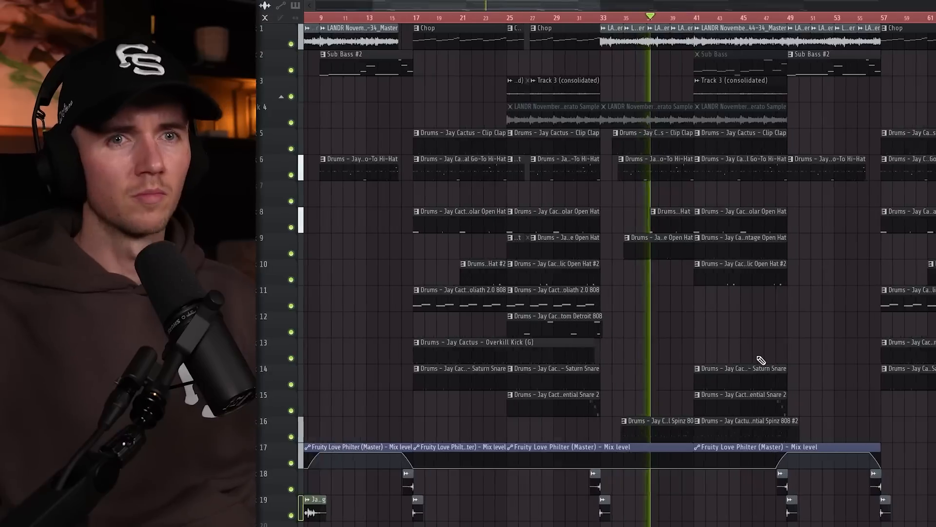
scroll(759, 360, "up", 3)
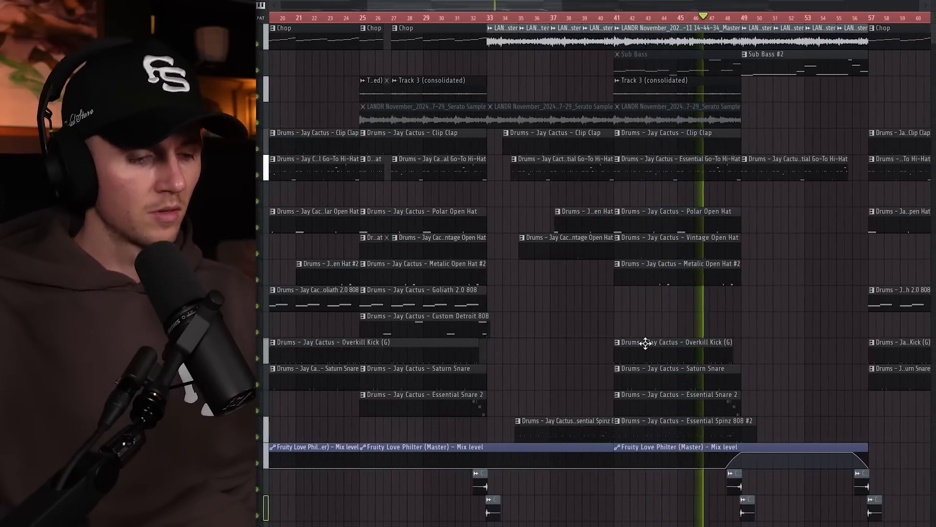
scroll(646, 343, "down", 3)
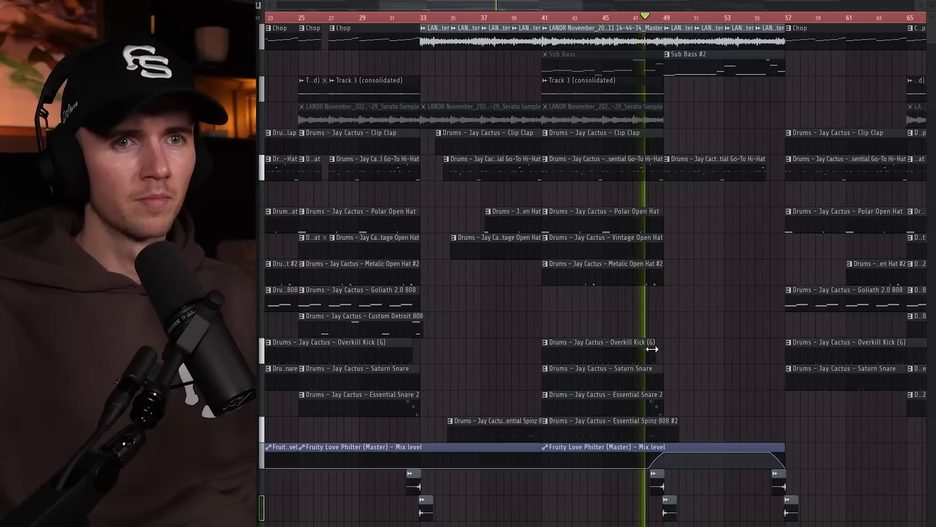
scroll(653, 353, "down", 5)
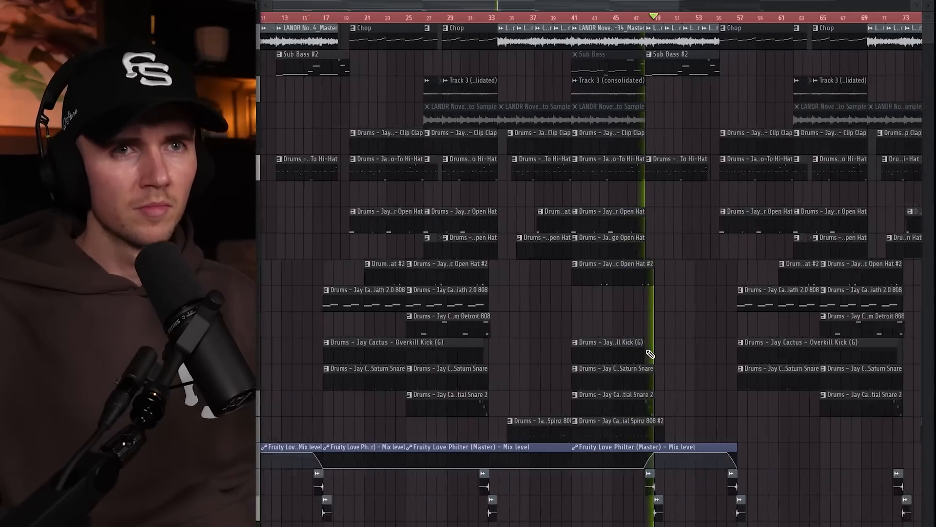